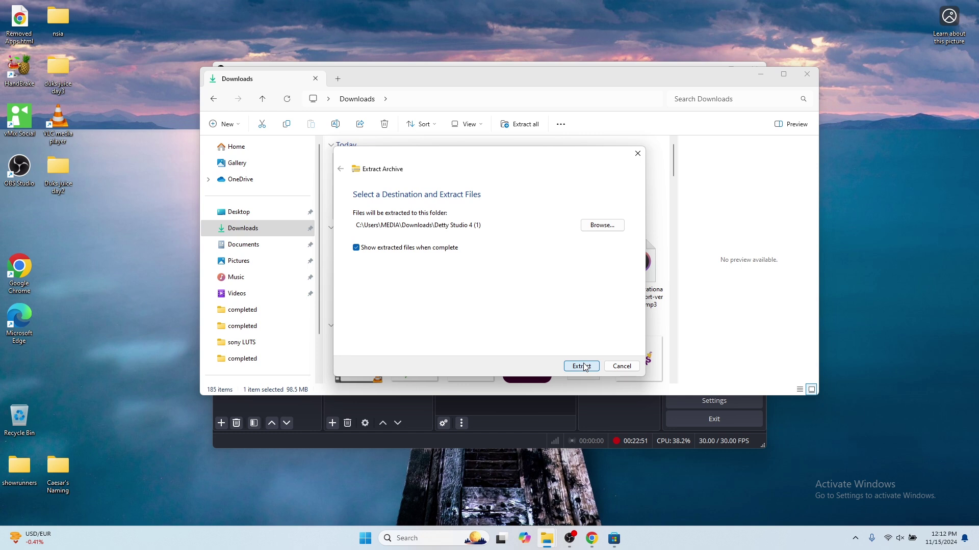
# - Extract the downloaded Detty Studio 4 archive into the 'Detty Studio 4 (1)' folder
pyautogui.click(582, 366)
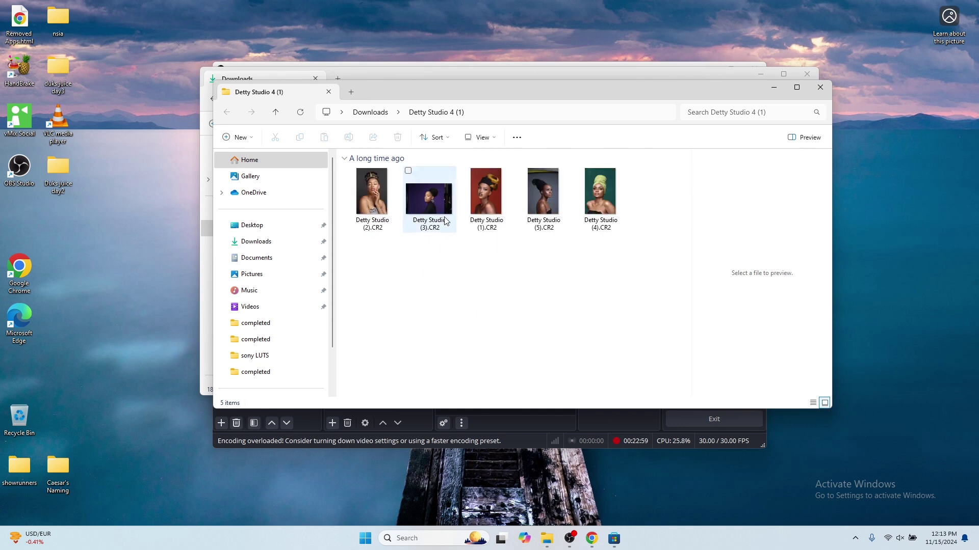
# - Open Detty Studio (2).CR2 in Photos, just once
pyautogui.keyDown('ctrl'); pyautogui.scroll(1, 445, 218); pyautogui.keyUp('ctrl')
pyautogui.click(425, 206)
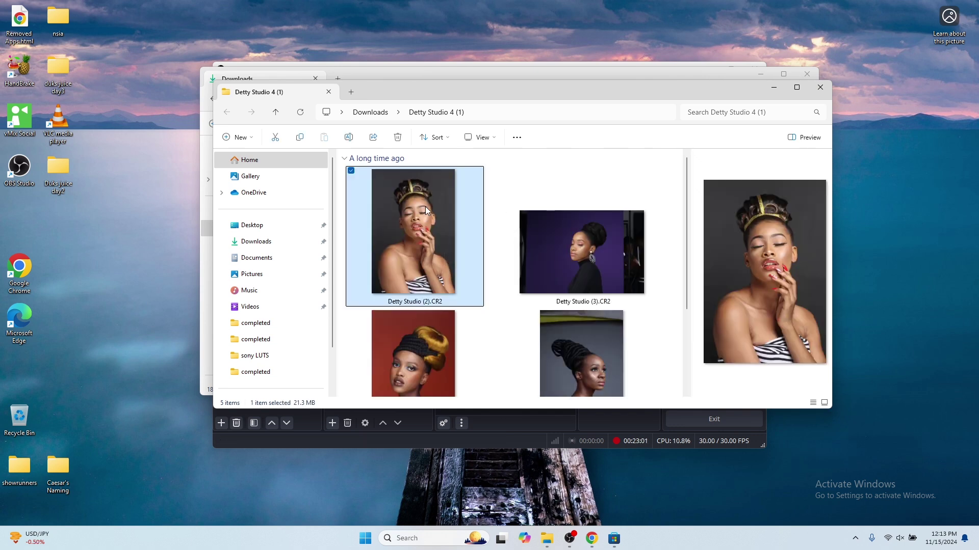
pyautogui.doubleClick(425, 206)
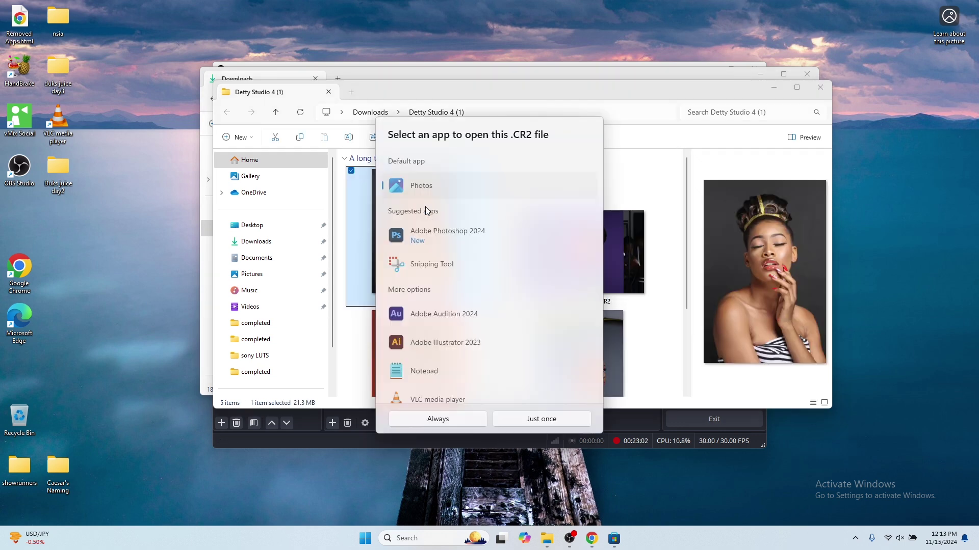
pyautogui.click(544, 421)
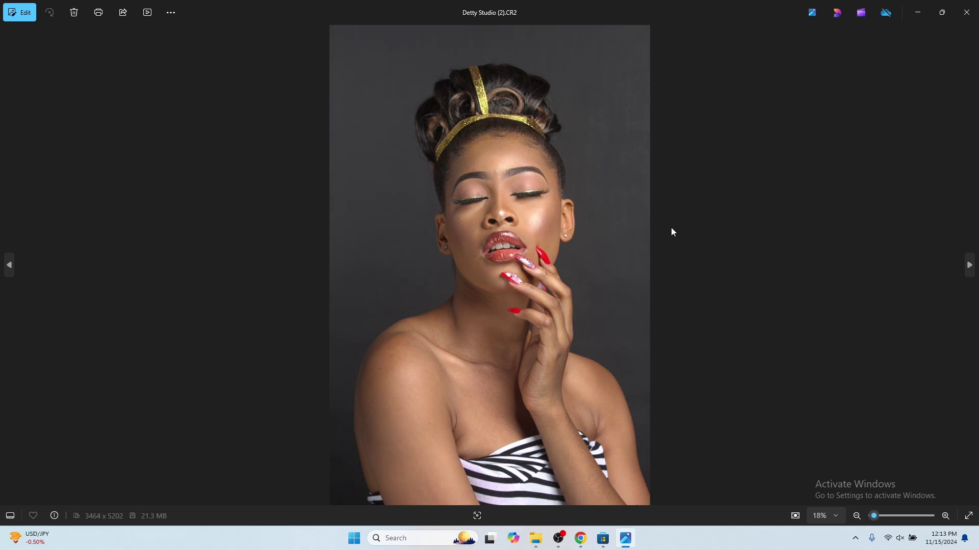
# - Browse forward through Detty Studio (3), (4) and (5) portraits
pyautogui.scroll(3, 526, 198)
pyautogui.scroll(3, 526, 197)
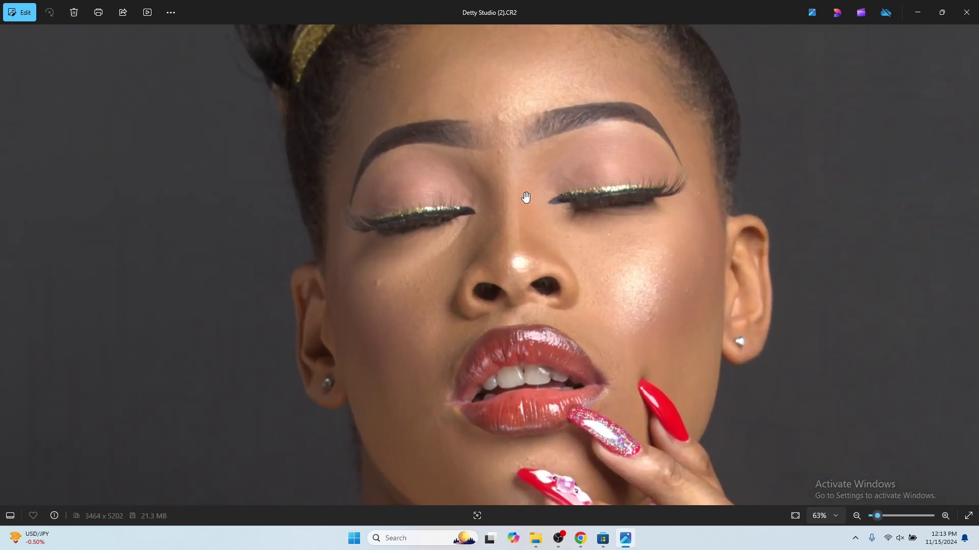
pyautogui.scroll(-3, 526, 197)
pyautogui.scroll(-2, 526, 197)
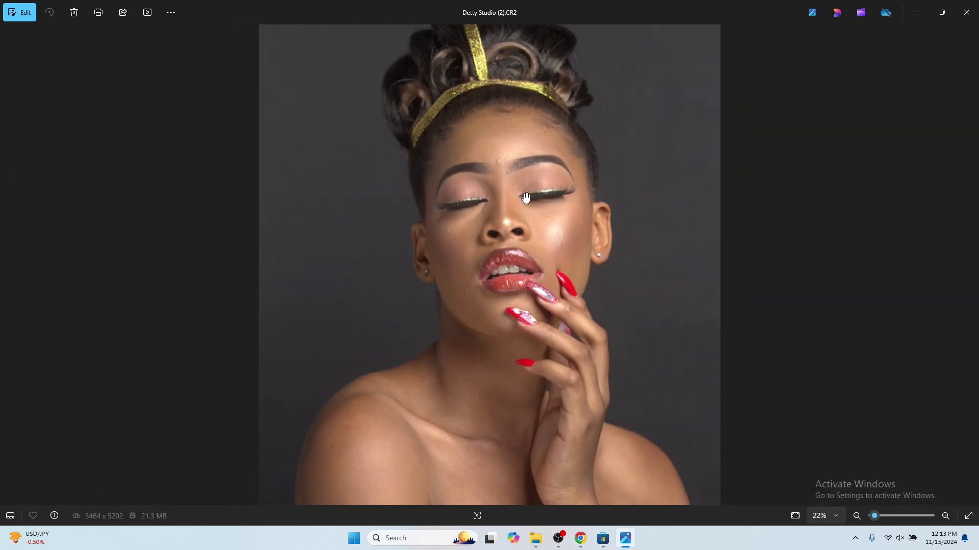
pyautogui.scroll(-2, 526, 197)
pyautogui.press('Right')
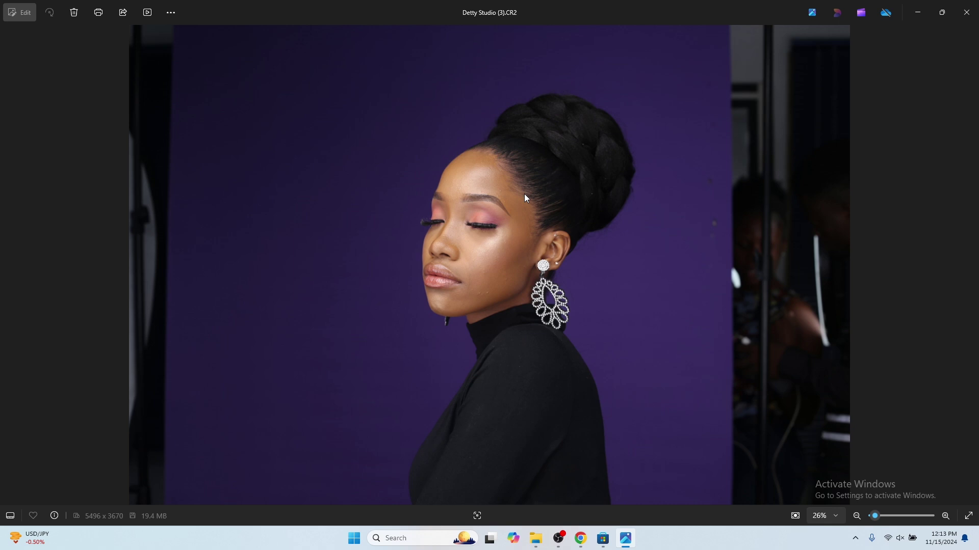
pyautogui.press('Right')
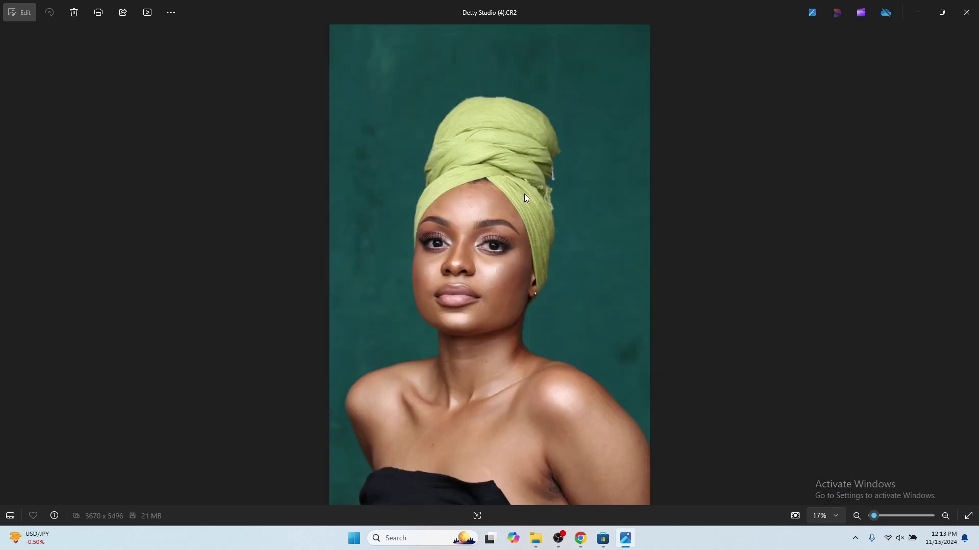
pyautogui.press('Right')
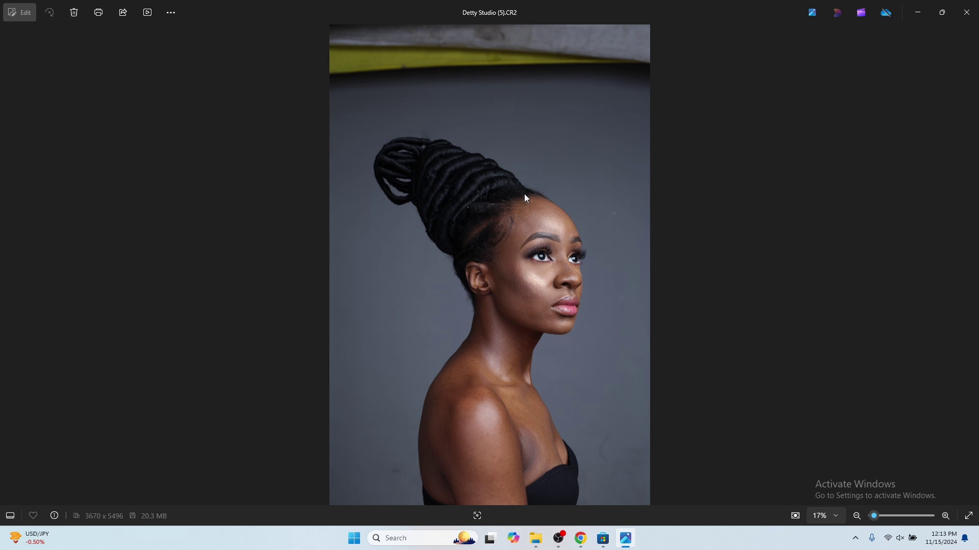
# - Return to the turbaned portrait Detty Studio (4).CR2, then close Photos
pyautogui.press('Left')
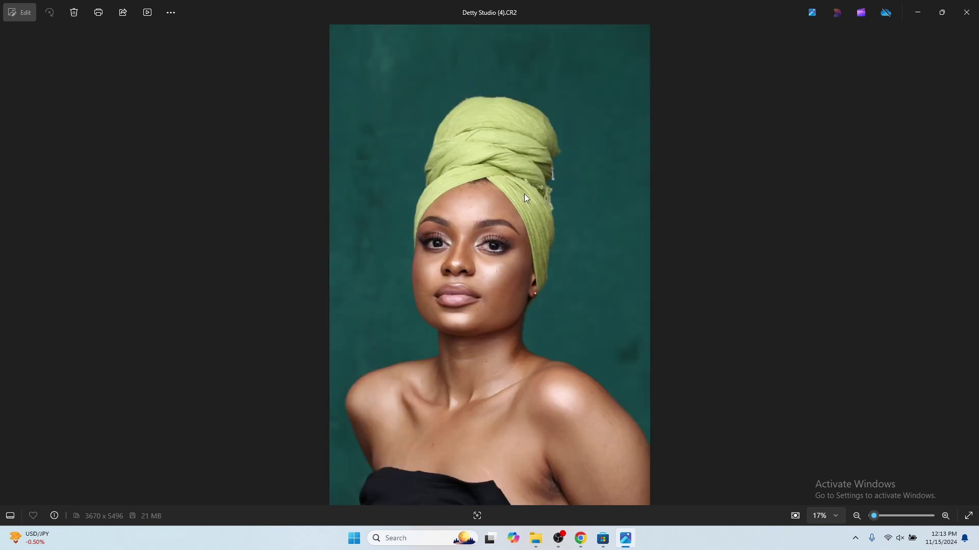
pyautogui.press('Left')
pyautogui.press('Right')
pyautogui.press('Right')
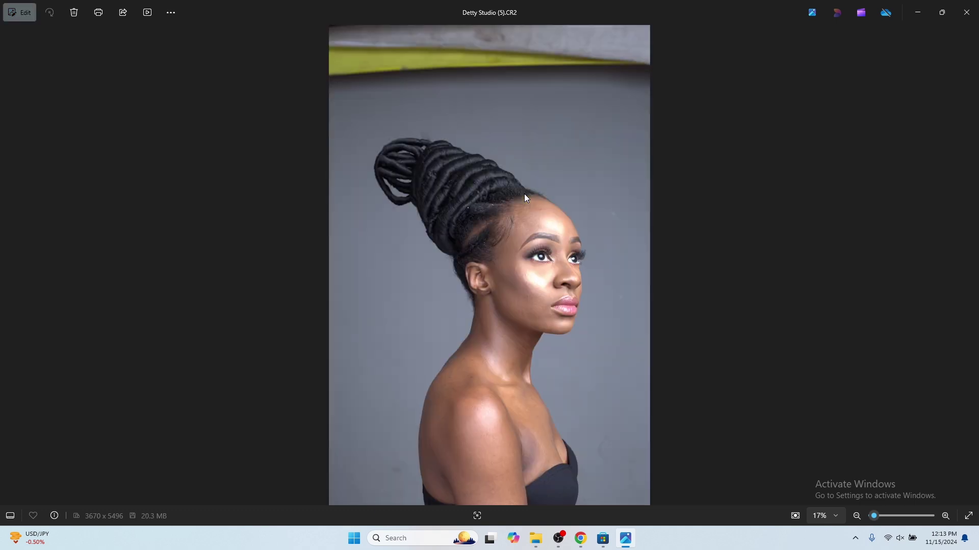
pyautogui.press('Left')
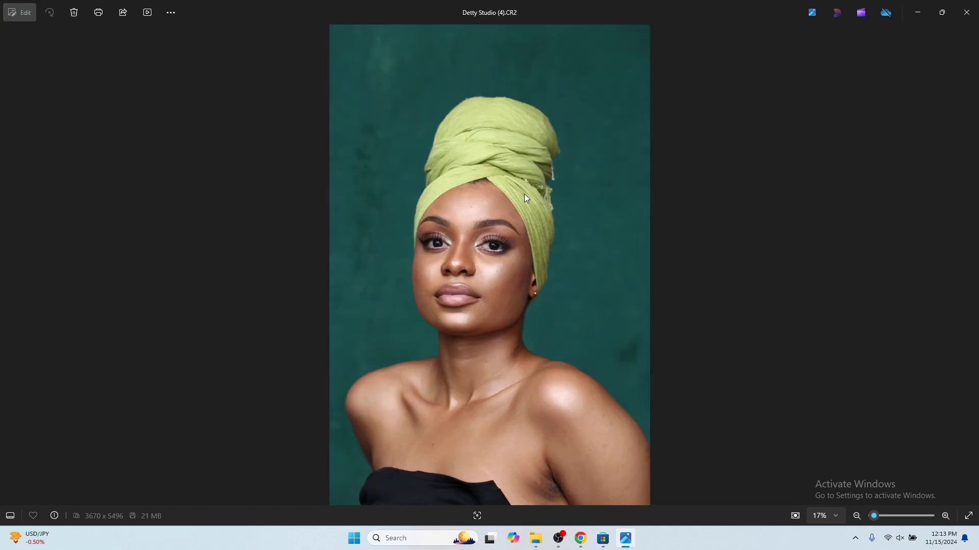
pyautogui.click(967, 12)
# - Select Detty Studio (4).CR2 and launch Photoshop 2024 from the pinned Adobe folder
pyautogui.scroll(-3, 576, 249)
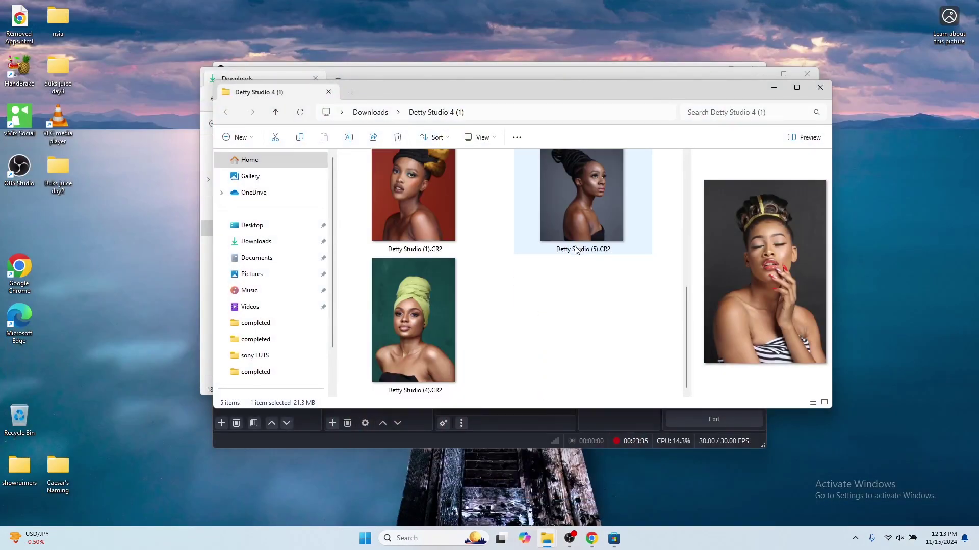
pyautogui.click(446, 329)
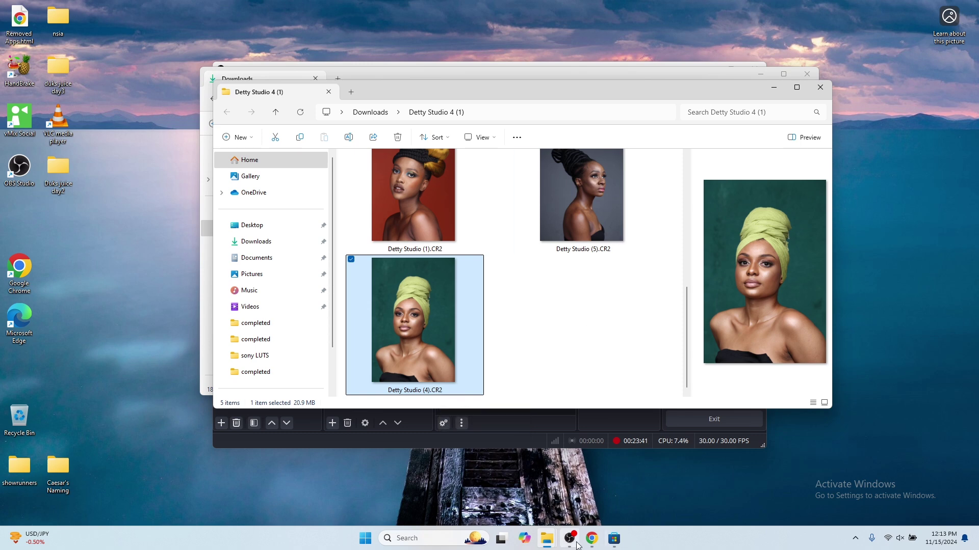
pyautogui.press('super')
pyautogui.press('super')
pyautogui.press('super')
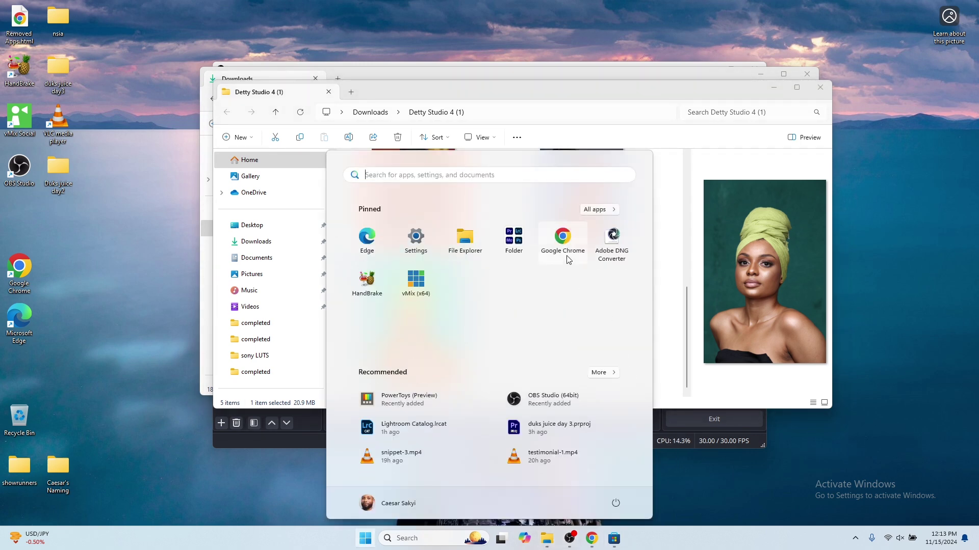
pyautogui.click(514, 237)
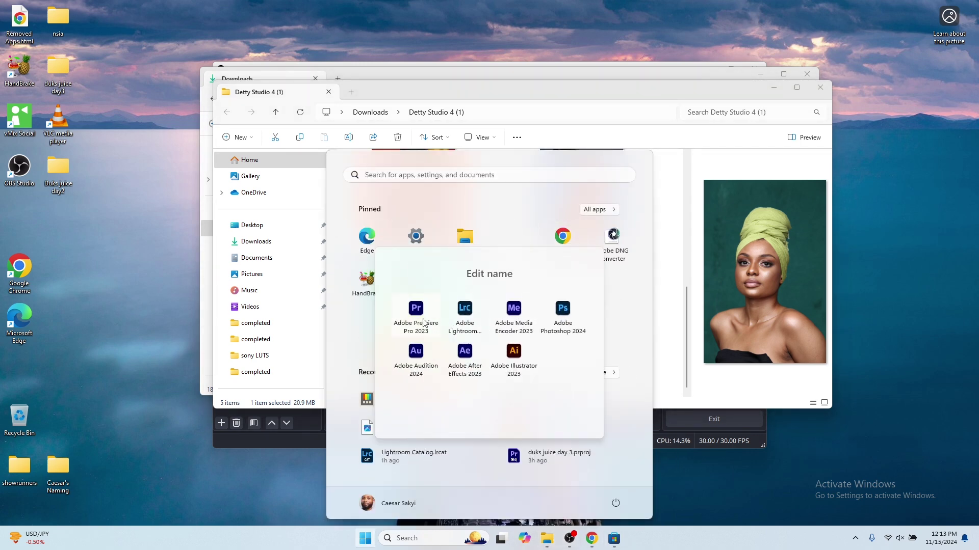
pyautogui.click(564, 316)
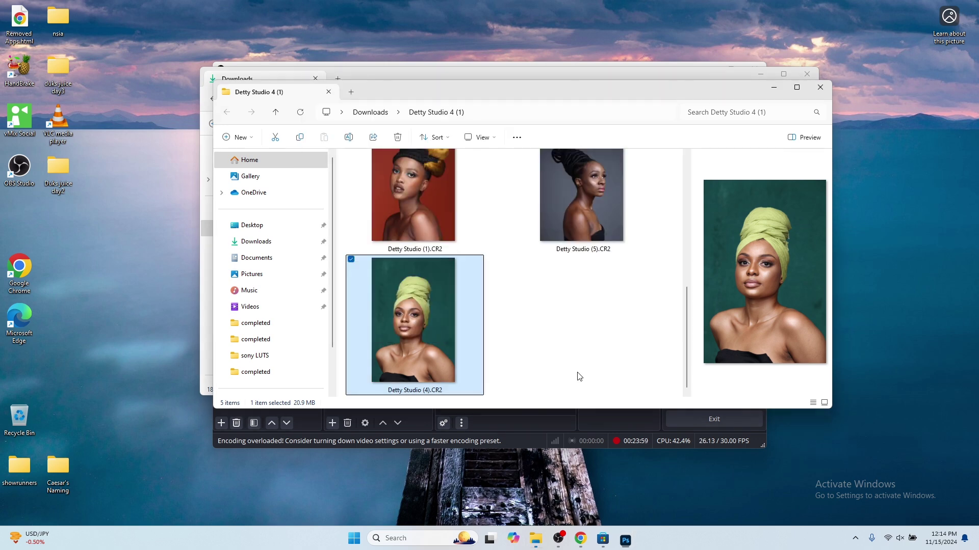
pyautogui.click(577, 377)
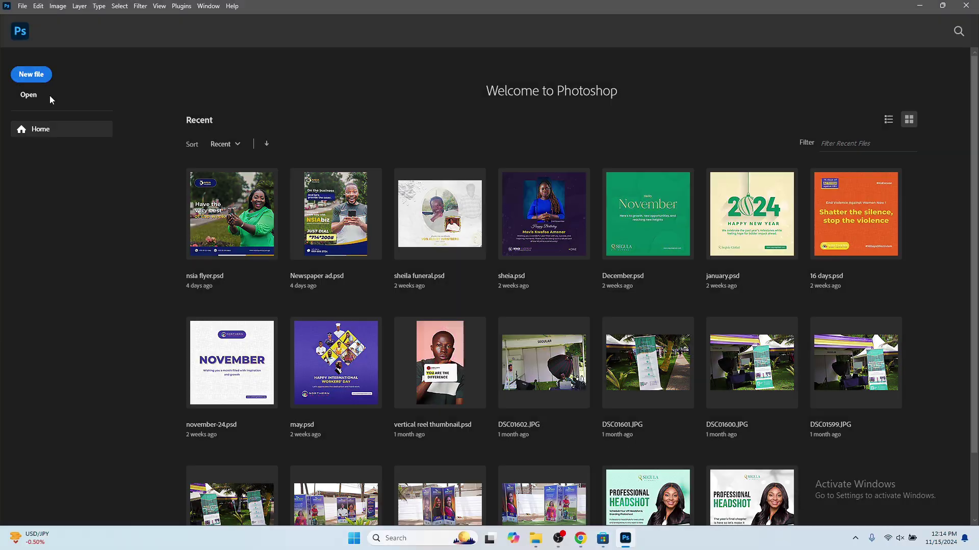
# - Open Detty Studio (4).CR2 from the Detty Studio 4 (1) folder into Camera Raw
pyautogui.click(33, 99)
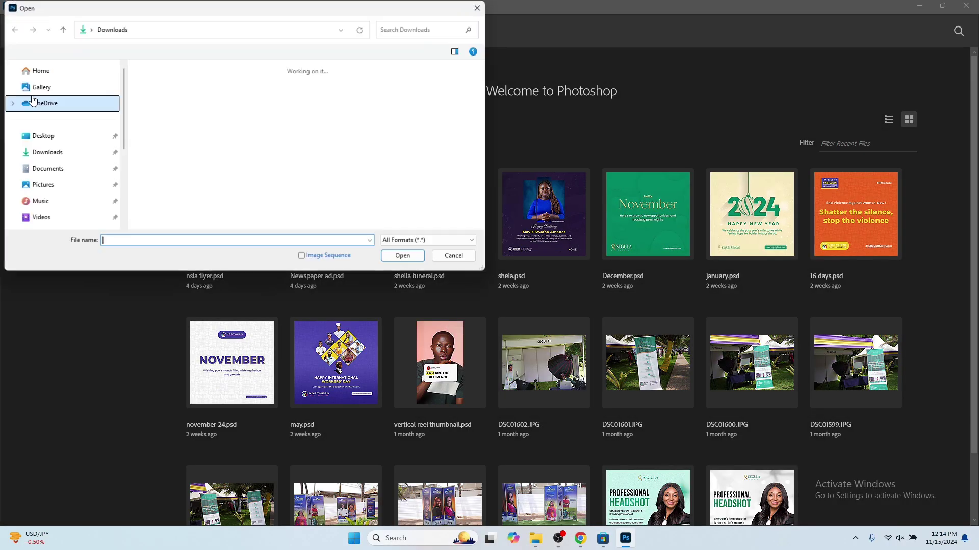
pyautogui.click(276, 94)
pyautogui.doubleClick(276, 93)
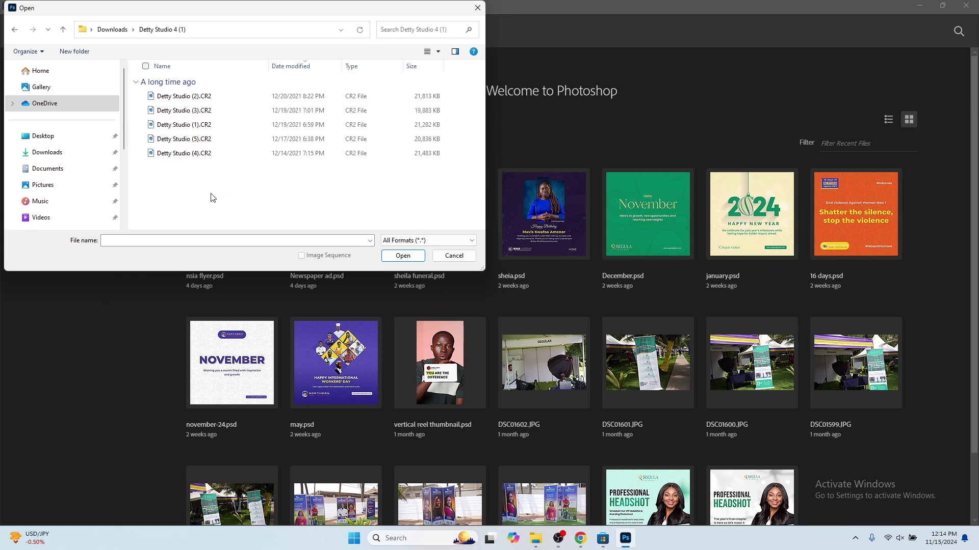
pyautogui.keyDown('ctrl'); pyautogui.scroll(3, 213, 198); pyautogui.keyUp('ctrl')
pyautogui.click(386, 103)
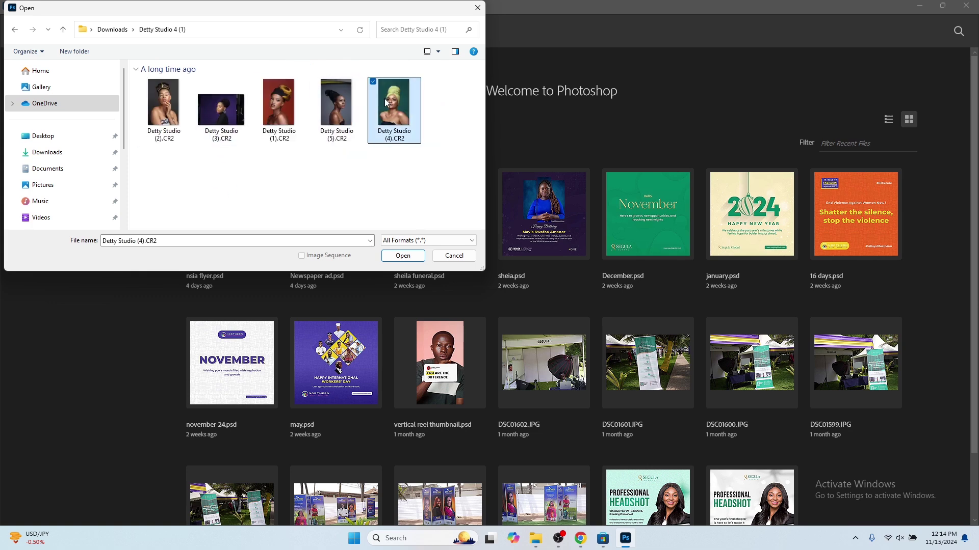
pyautogui.doubleClick(399, 107)
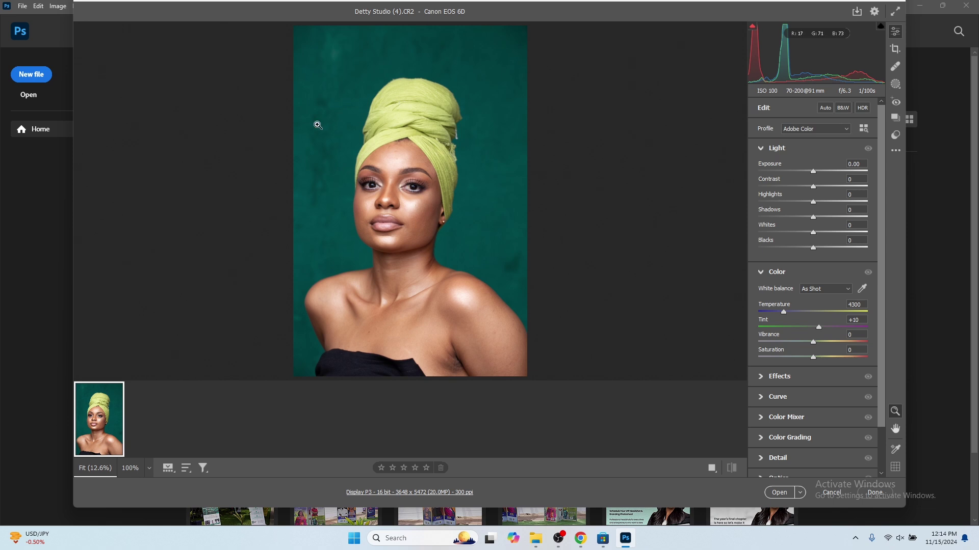
# - Set Exposure -0.35, Highlights -30, Shadows +18 and Blacks -14 in Camera Raw
pyautogui.click(380, 167)
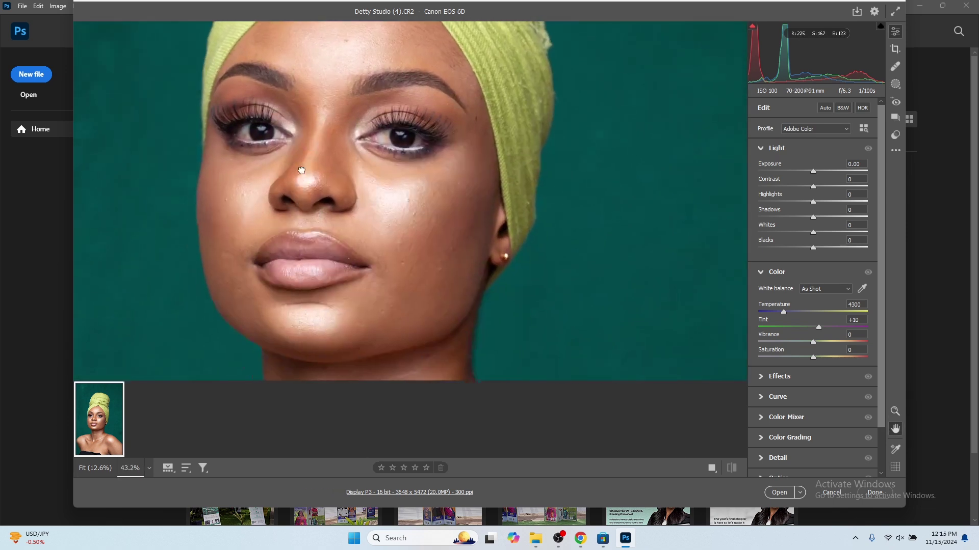
pyautogui.click(330, 194)
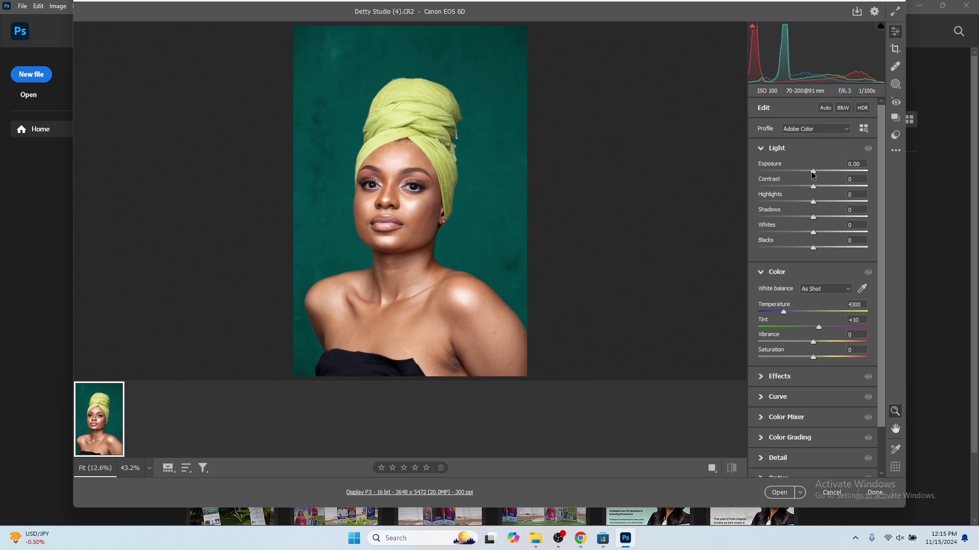
pyautogui.moveTo(811, 172); pyautogui.dragTo(810, 192)
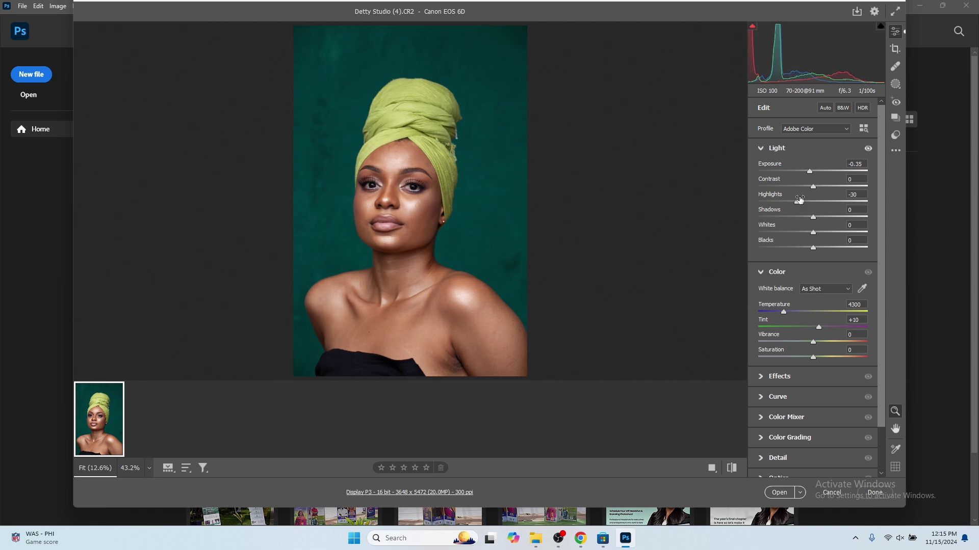
pyautogui.moveTo(822, 218); pyautogui.dragTo(806, 219)
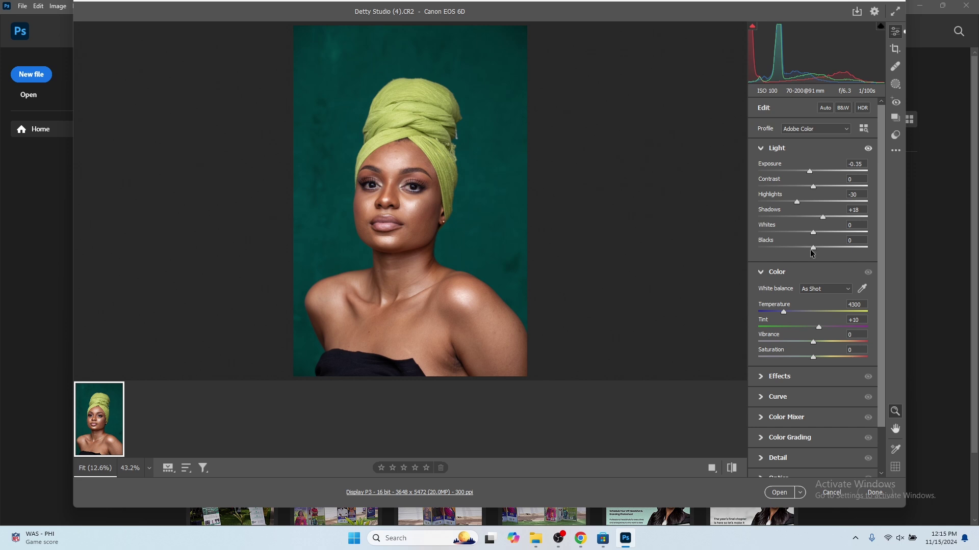
pyautogui.moveTo(814, 249); pyautogui.dragTo(806, 249)
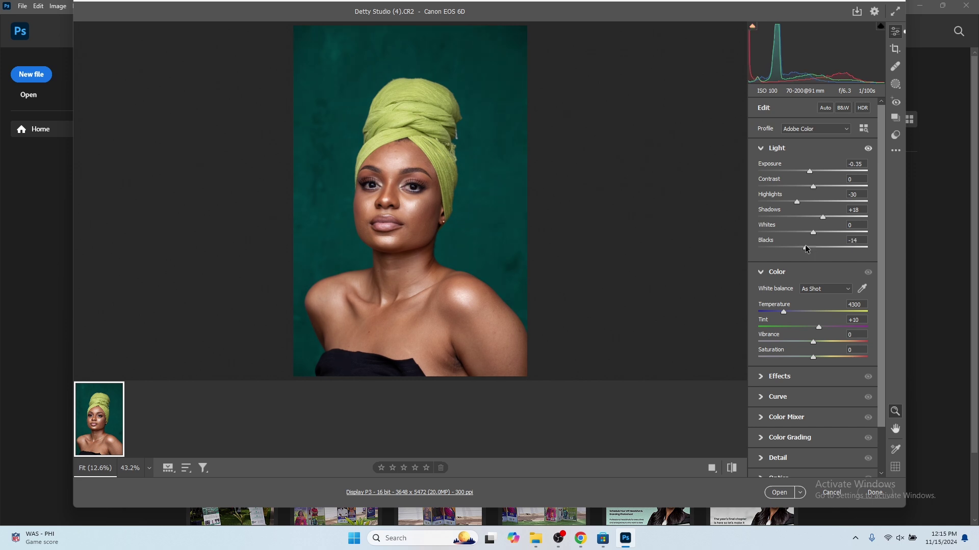
# - Compare the edits against the default look, then open the portrait in Photoshop
pyautogui.click(733, 468)
pyautogui.click(732, 469)
pyautogui.click(778, 493)
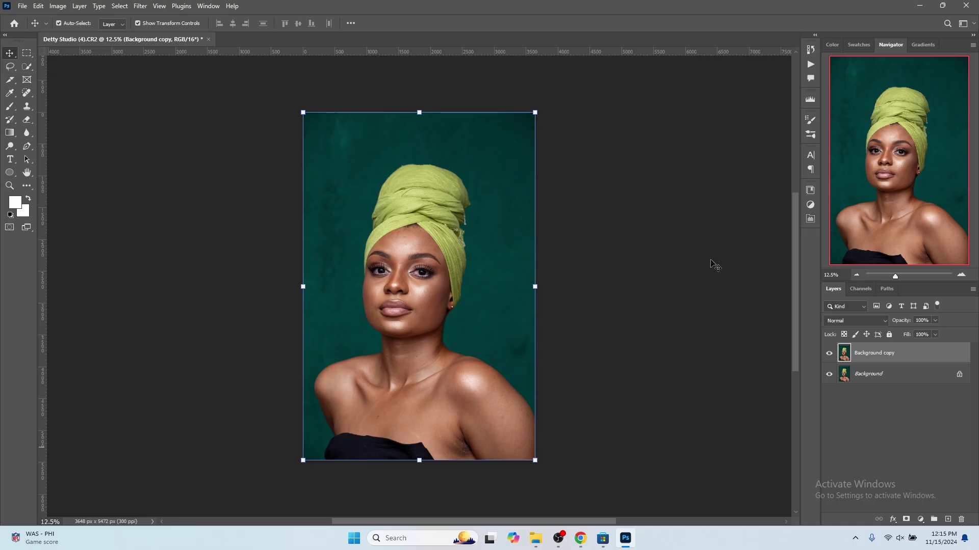
# - Play the face smoothing action, accepting the 'lower frequency' and 'higher frequency' layer names
pyautogui.click(810, 65)
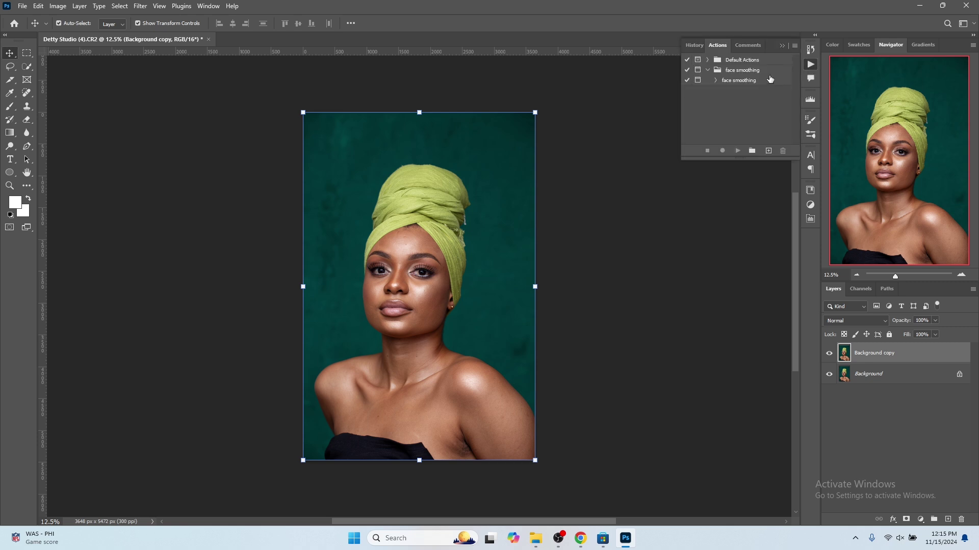
pyautogui.click(740, 82)
pyautogui.click(738, 151)
pyautogui.moveTo(474, 140); pyautogui.dragTo(663, 172)
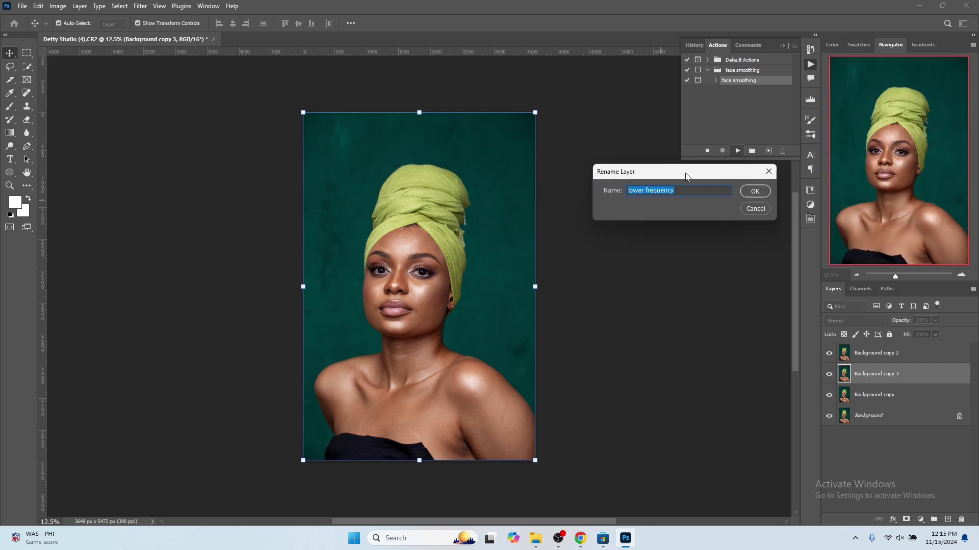
pyautogui.click(720, 191)
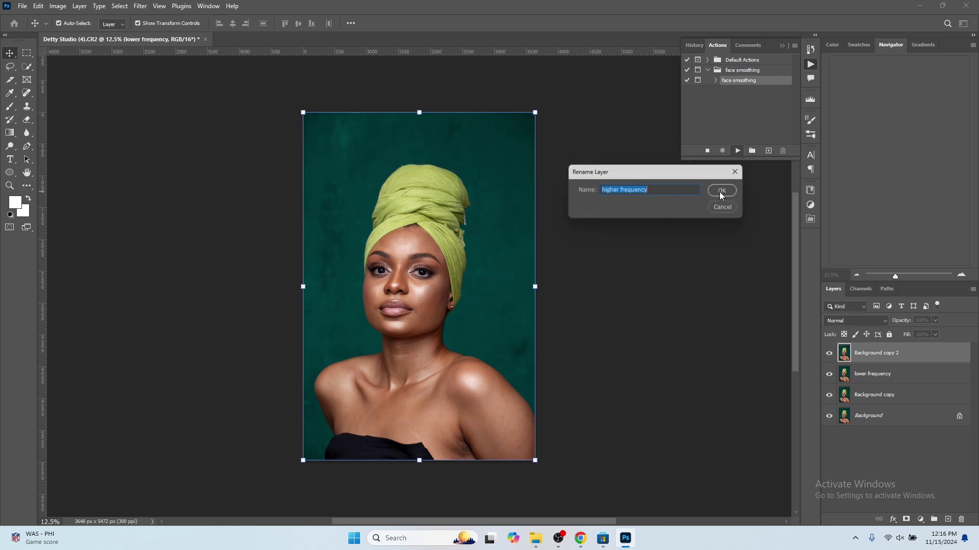
pyautogui.click(720, 192)
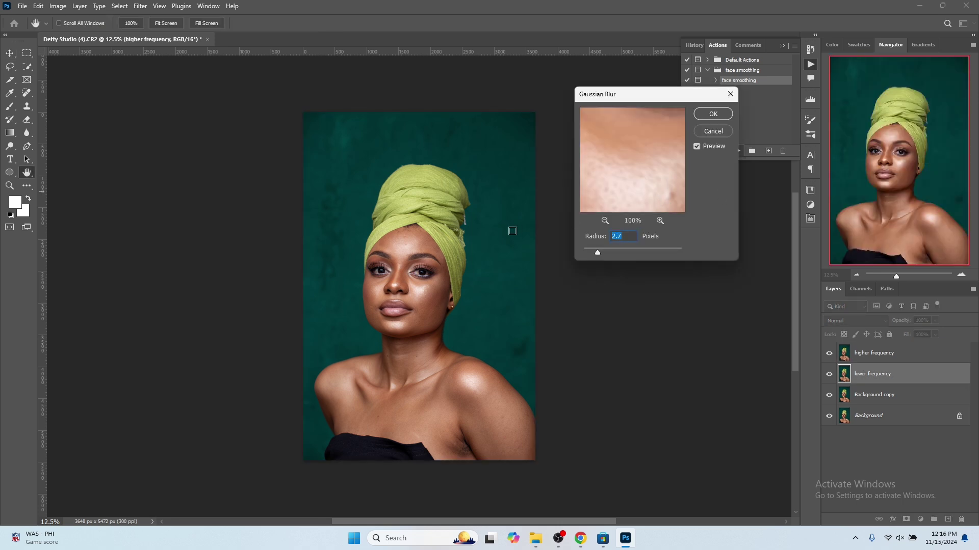
# - Preview the Gaussian Blur on forehead, cheek and lip skin
pyautogui.click(426, 247)
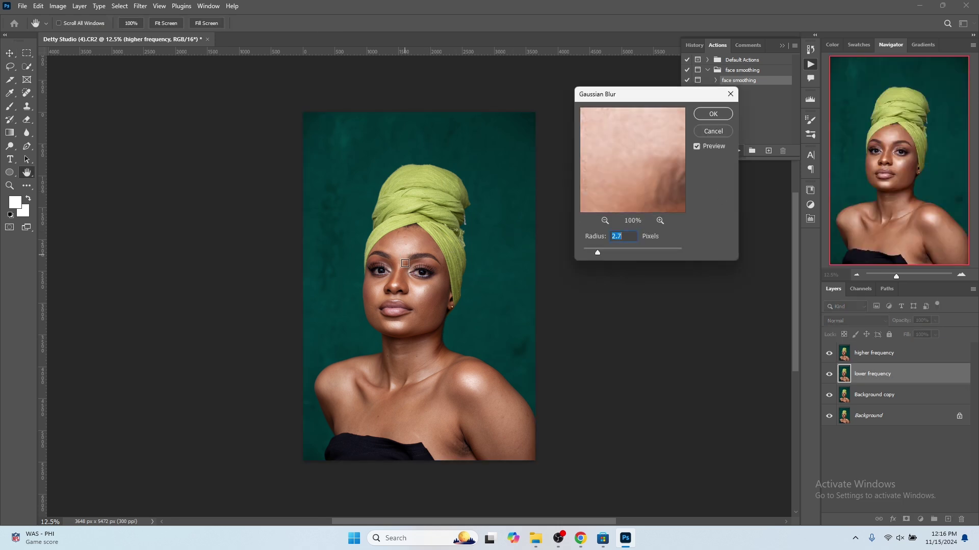
pyautogui.click(430, 294)
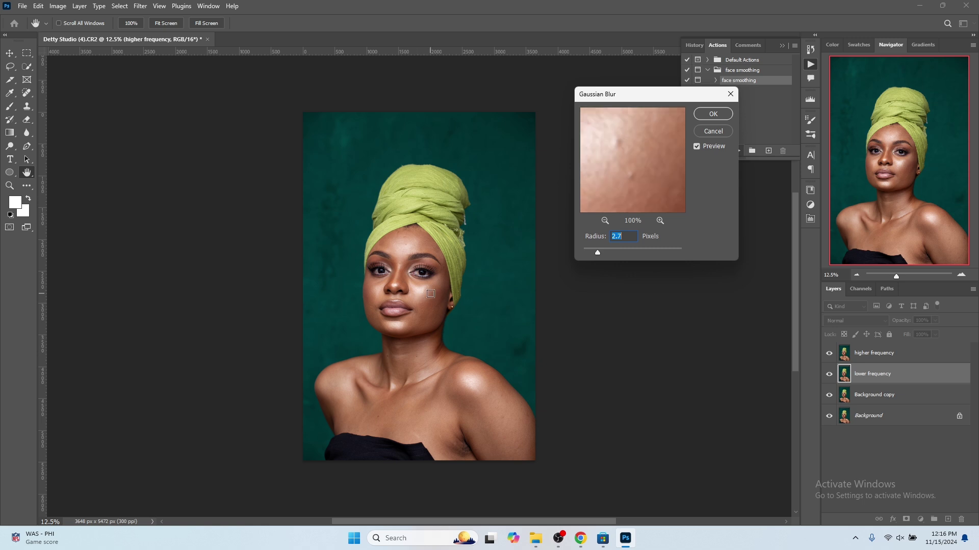
pyautogui.click(423, 293)
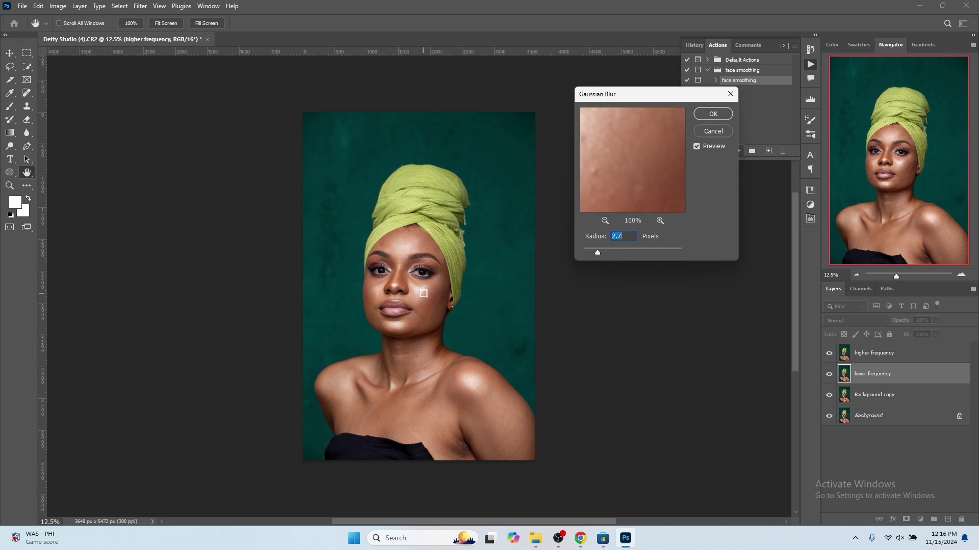
pyautogui.click(418, 296)
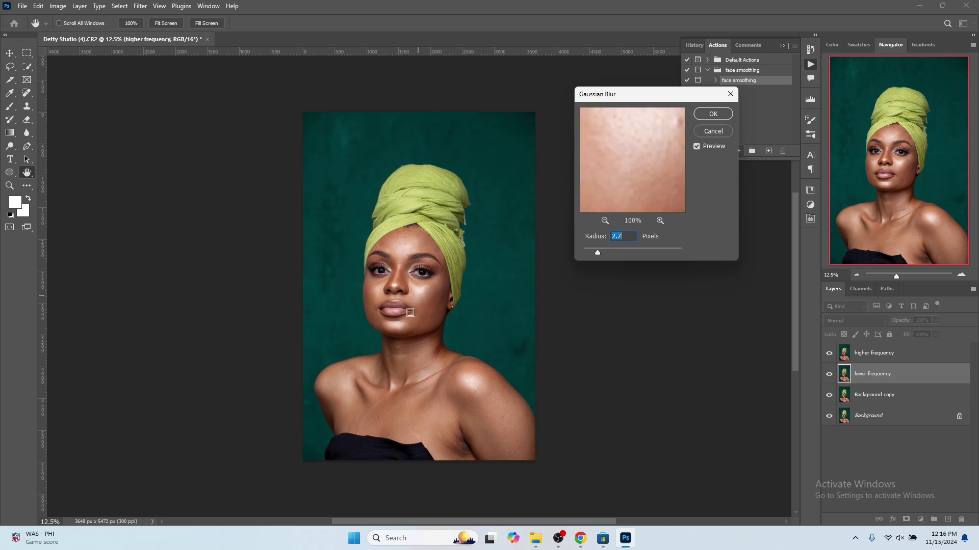
pyautogui.click(382, 300)
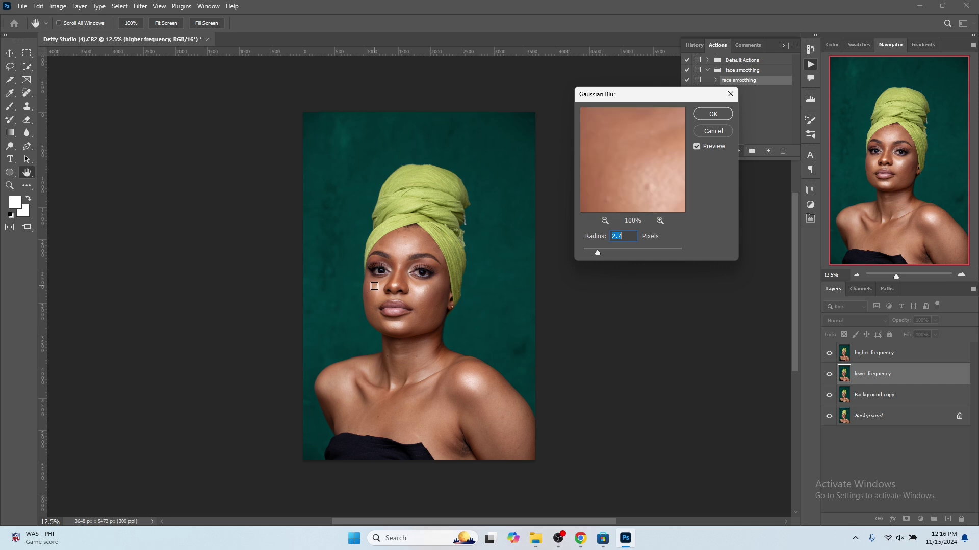
pyautogui.click(413, 286)
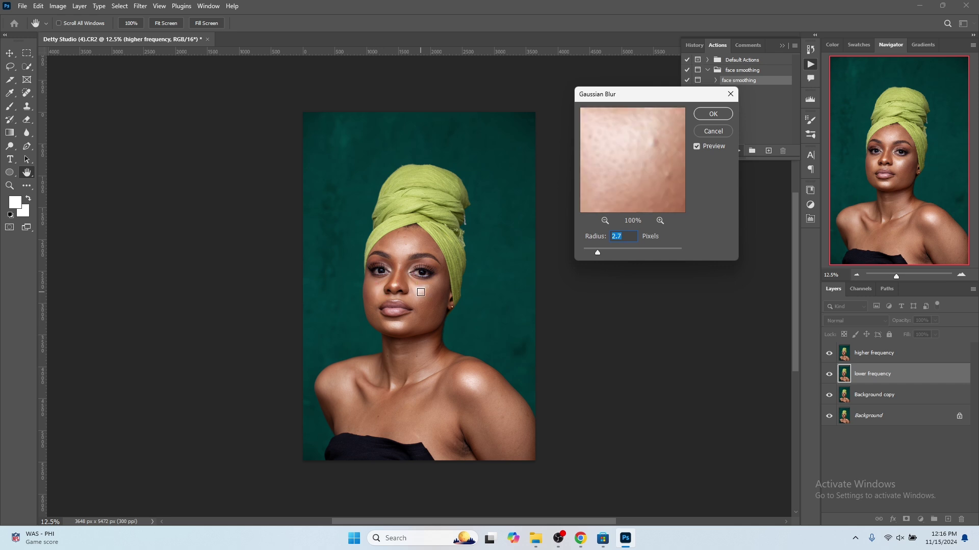
# - Set the Gaussian Blur radius to 3.2 pixels and apply it to lower frequency
pyautogui.moveTo(598, 253); pyautogui.dragTo(539, 250)
pyautogui.moveTo(644, 160); pyautogui.dragTo(641, 171)
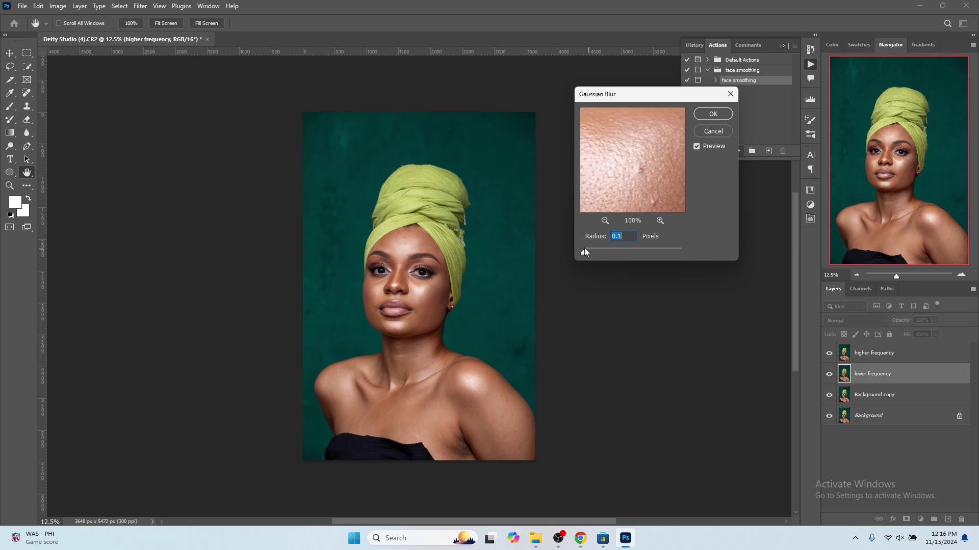
pyautogui.moveTo(584, 252); pyautogui.dragTo(586, 255)
pyautogui.moveTo(598, 253); pyautogui.dragTo(601, 253)
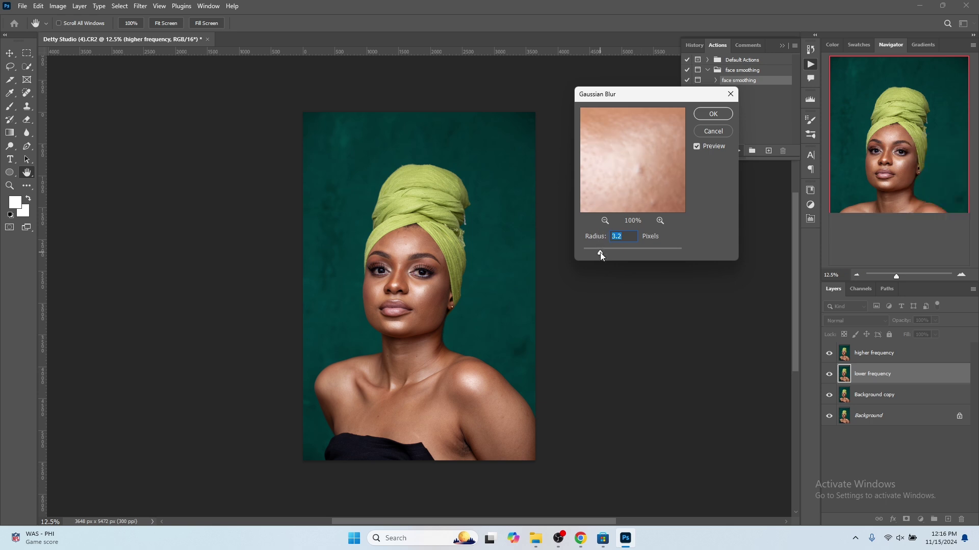
pyautogui.click(646, 170)
pyautogui.click(711, 115)
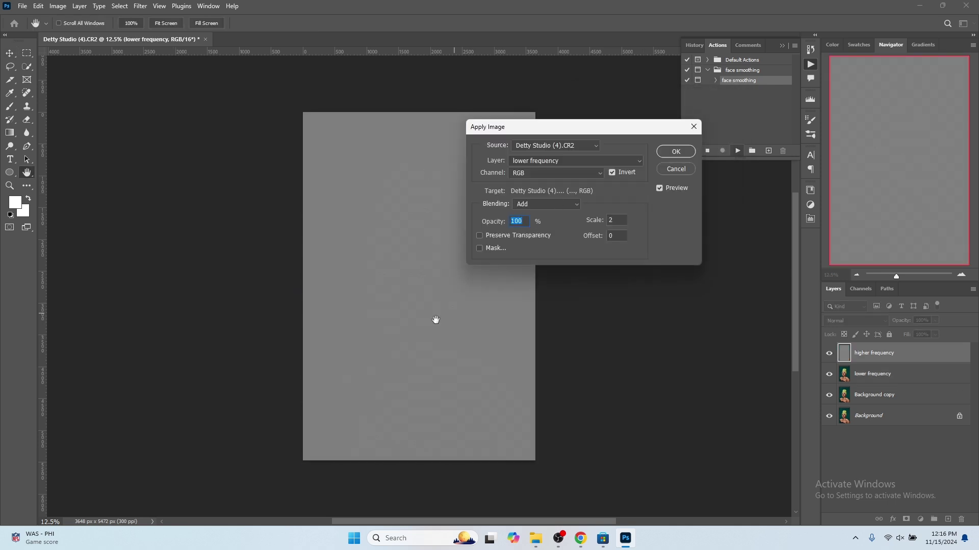
# - Apply Image to higher frequency with lower frequency inverted, Add, Scale 2, Offset 1
pyautogui.moveTo(515, 129); pyautogui.dragTo(519, 121)
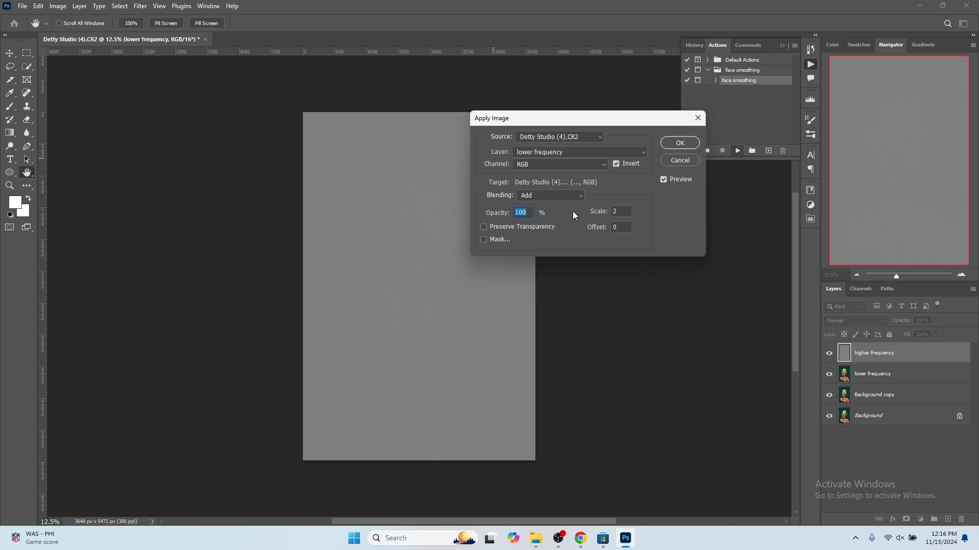
pyautogui.click(622, 228)
pyautogui.write('1')
pyautogui.click(620, 164)
pyautogui.click(619, 162)
pyautogui.click(678, 142)
# - Set higher frequency to Linear Light and group it with lower frequency
pyautogui.press('v')
pyautogui.hotkey('shift', 'alt', 'j')
pyautogui.hotkey('alt', 'shift', '[')
pyautogui.hotkey('ctrl', 'g')
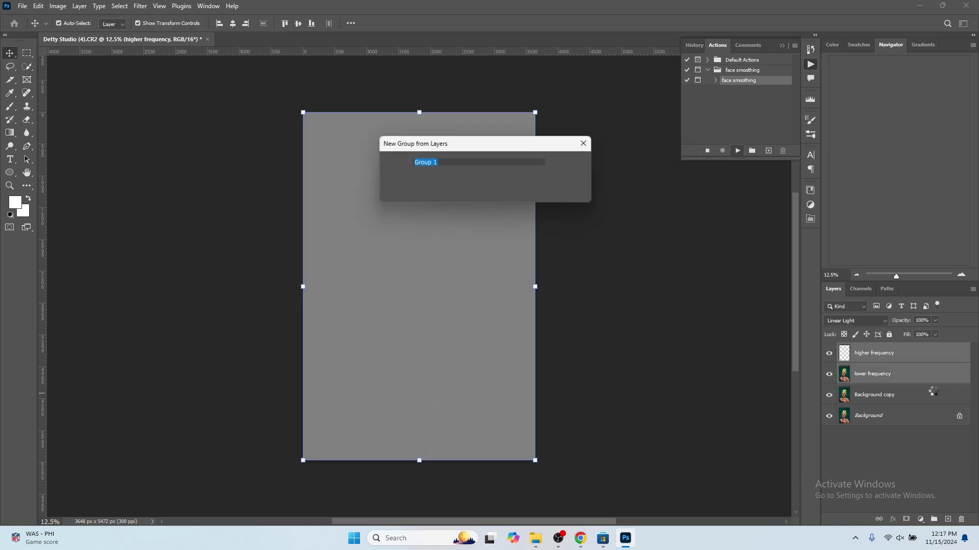
# - Confirm Group 1 and add a Black & White 1 adjustment with Reds at -36
pyautogui.click(564, 164)
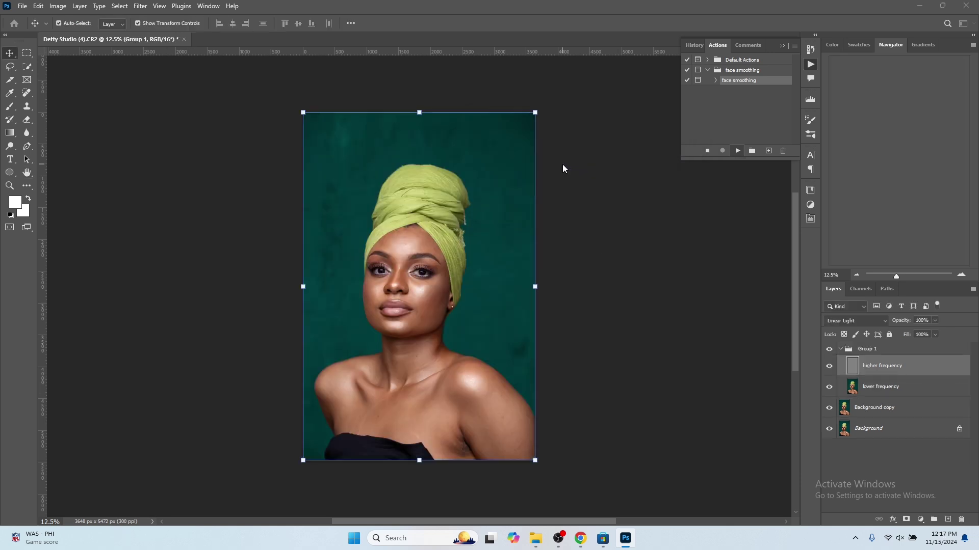
pyautogui.moveTo(514, 141); pyautogui.dragTo(629, 141)
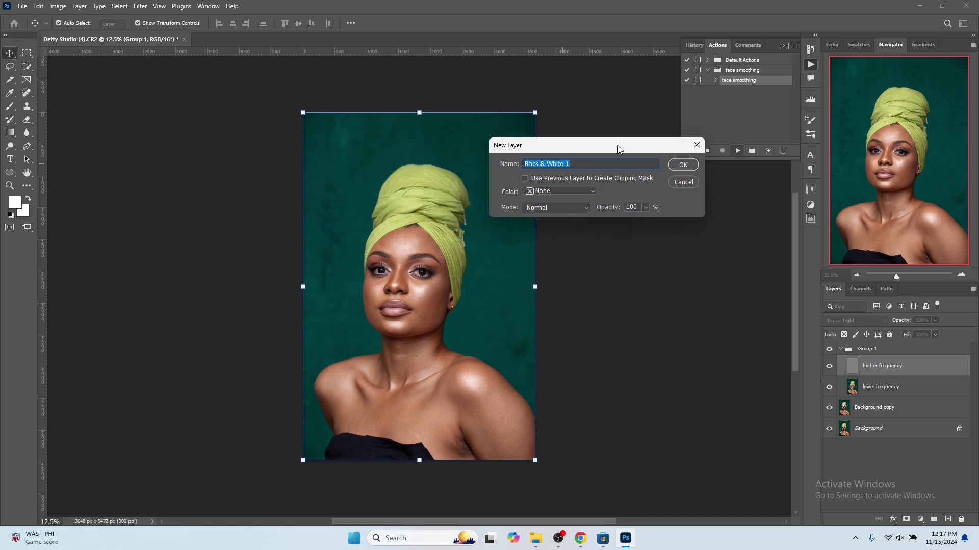
pyautogui.click(672, 166)
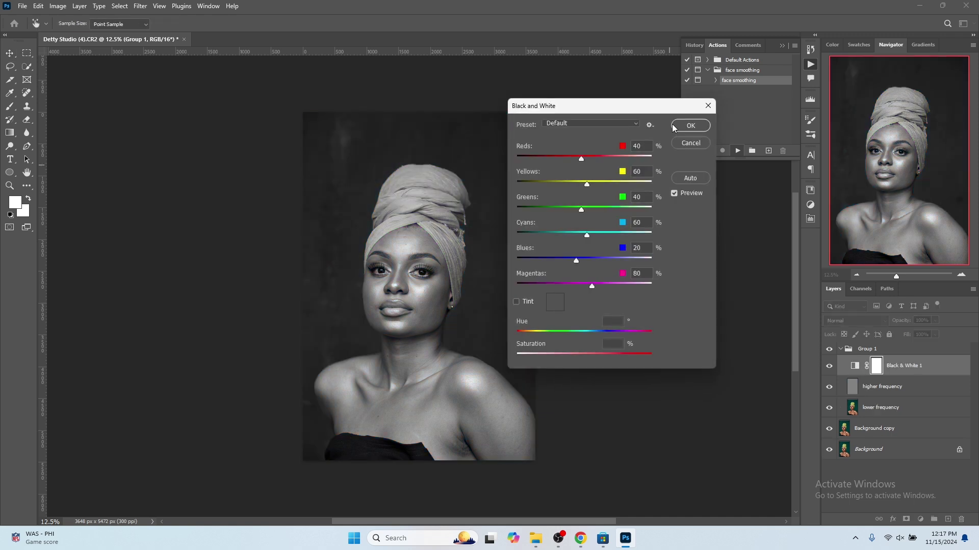
pyautogui.click(673, 126)
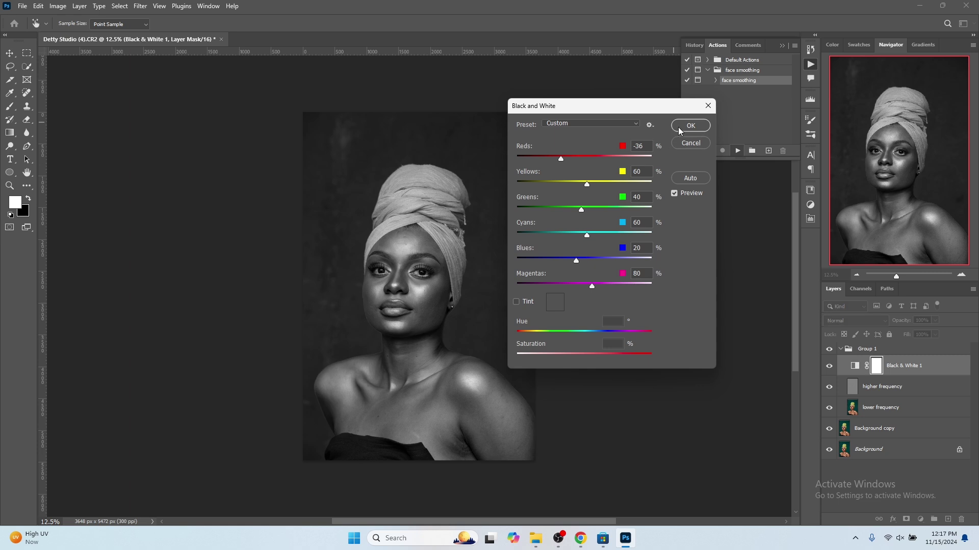
pyautogui.click(681, 127)
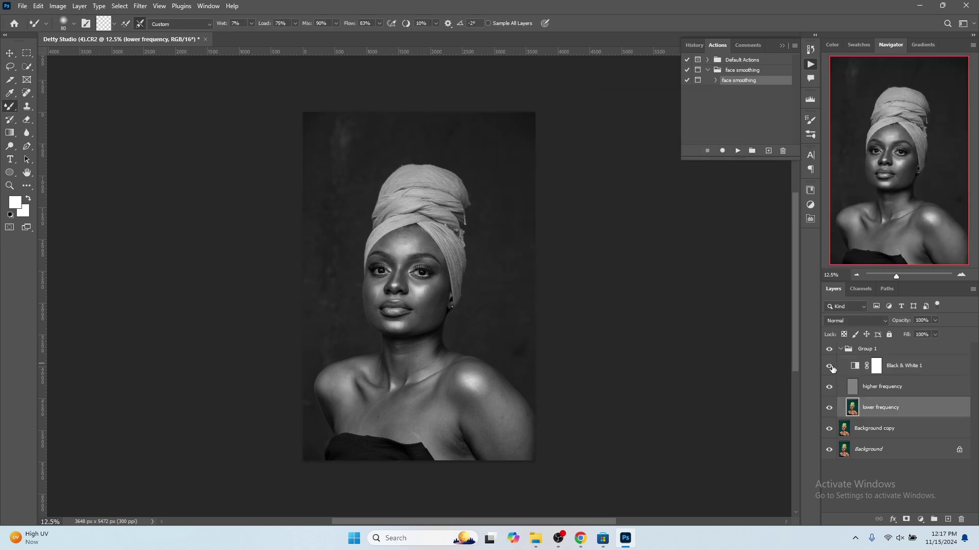
# - Toggle Black & White 1 off and on to compare colour with greyscale
pyautogui.click(829, 366)
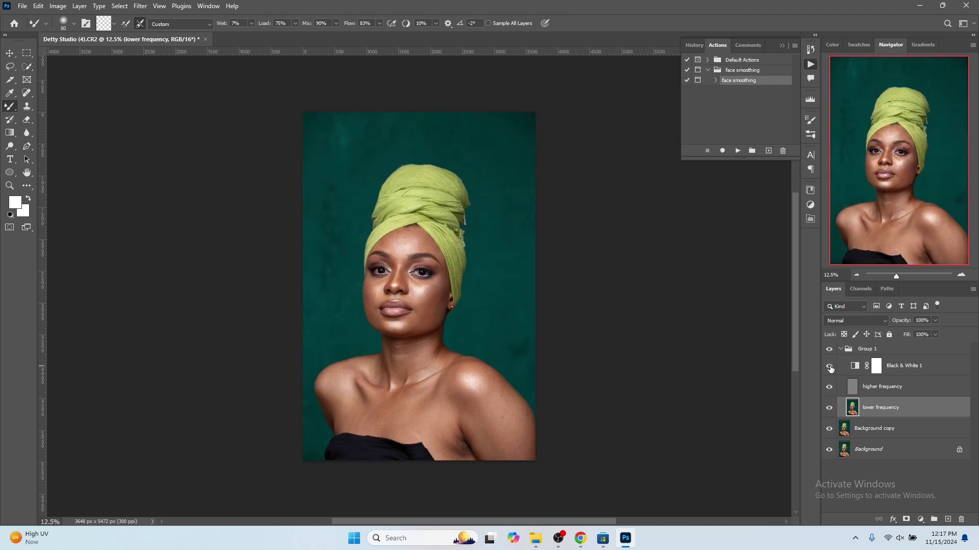
pyautogui.click(829, 367)
pyautogui.hotkey('ctrl', '+')
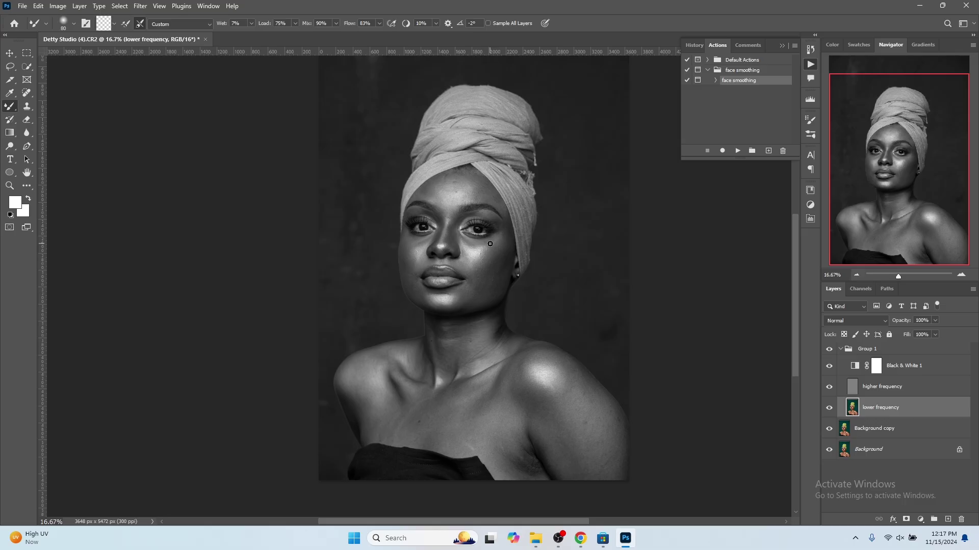
# - Zoom to 33.33% on the face and turban, and select Group 1
pyautogui.scroll(1, 492, 250)
pyautogui.scroll(1, 492, 249)
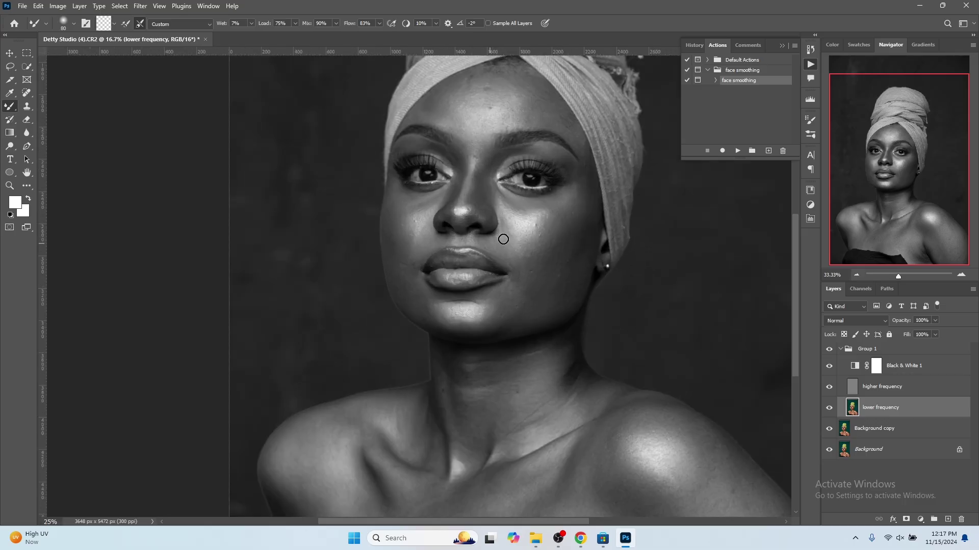
pyautogui.scroll(1, 503, 239)
pyautogui.moveTo(489, 177); pyautogui.dragTo(455, 263)
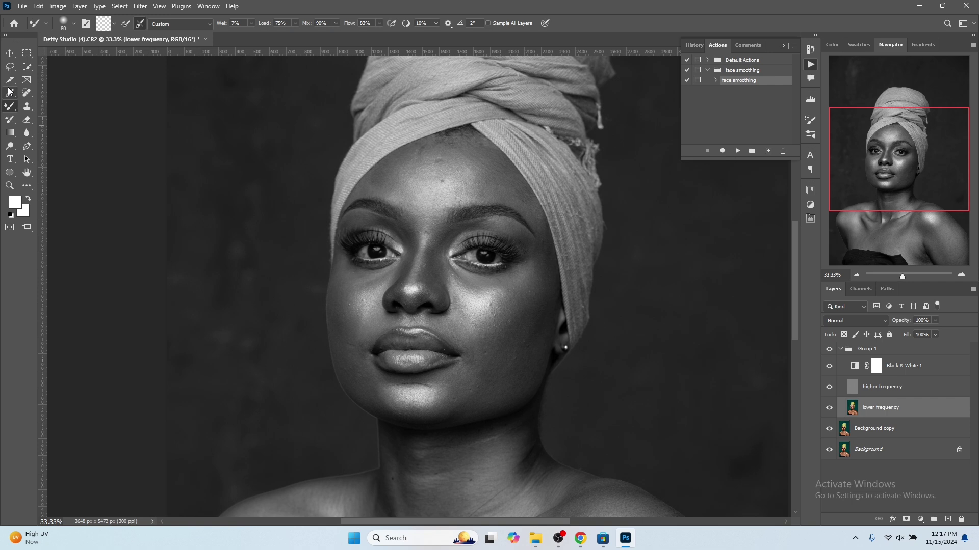
pyautogui.click(898, 349)
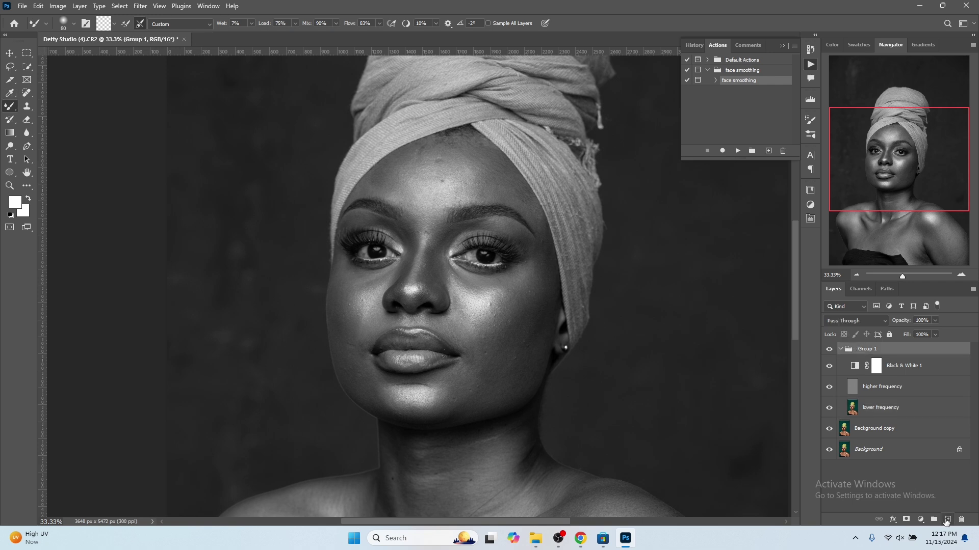
# - Add a new layer in Group 1 and set up the Brush Tool with a teal foreground
pyautogui.click(947, 519)
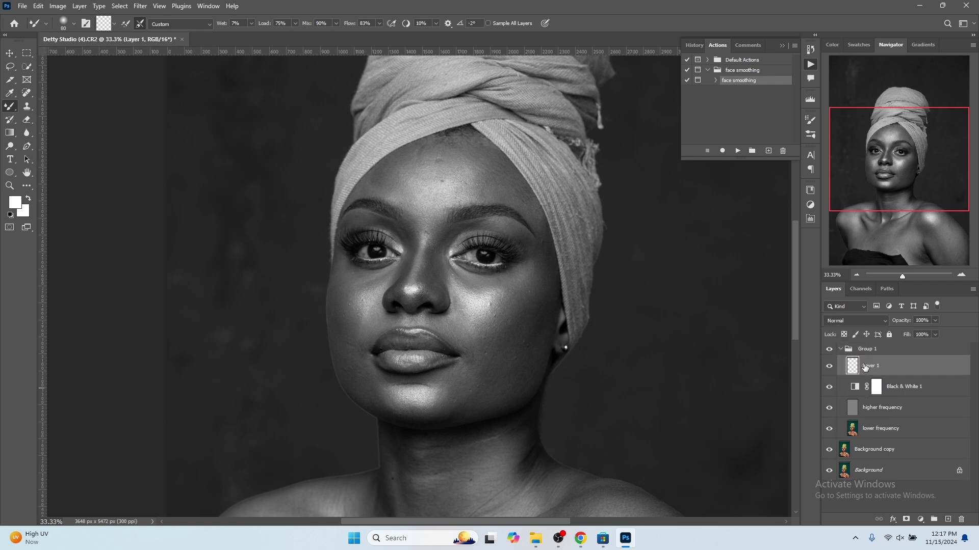
pyautogui.rightClick(12, 108)
pyautogui.click(51, 105)
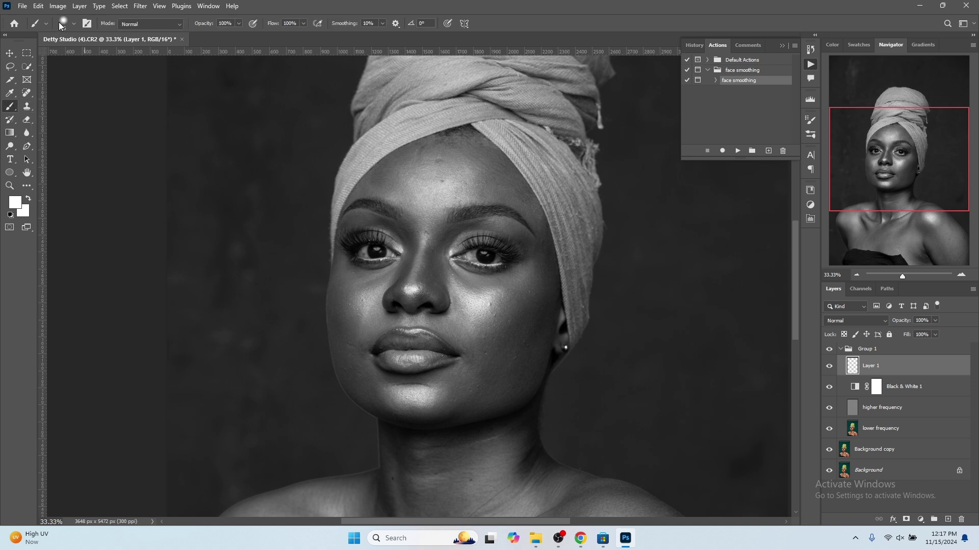
pyautogui.click(14, 203)
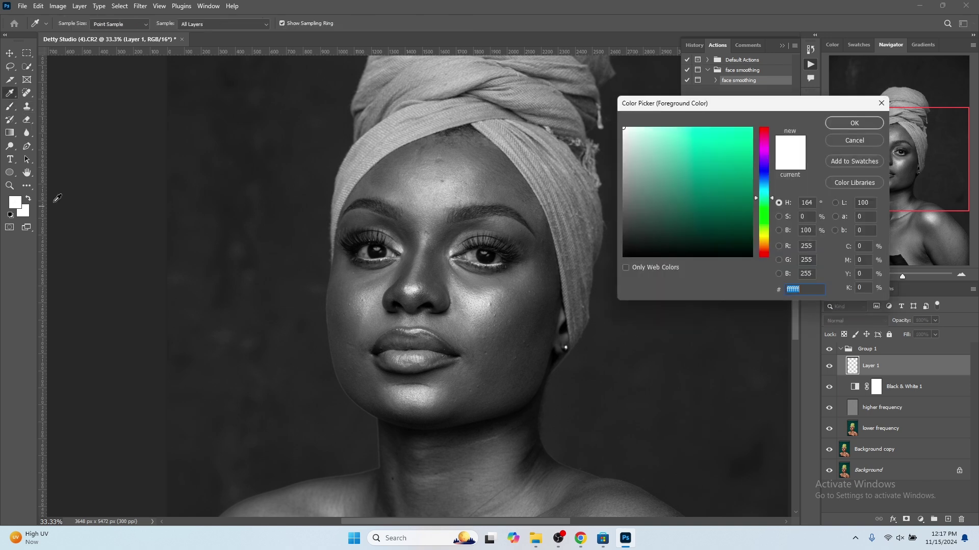
pyautogui.click(749, 141)
pyautogui.click(855, 123)
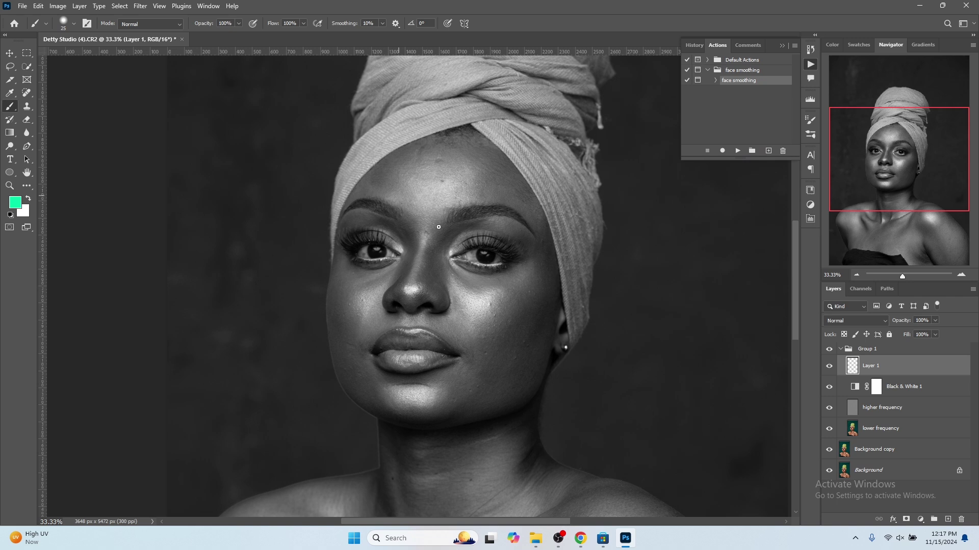
# - Outline the right-cheek and left-cheek zones in teal on the new layer
pyautogui.moveTo(397, 196); pyautogui.dragTo(403, 207)
pyautogui.hotkey('ctrl', 'z')
pyautogui.moveTo(458, 276); pyautogui.dragTo(509, 316)
pyautogui.moveTo(493, 335); pyautogui.dragTo(457, 279)
pyautogui.moveTo(344, 286); pyautogui.dragTo(343, 293)
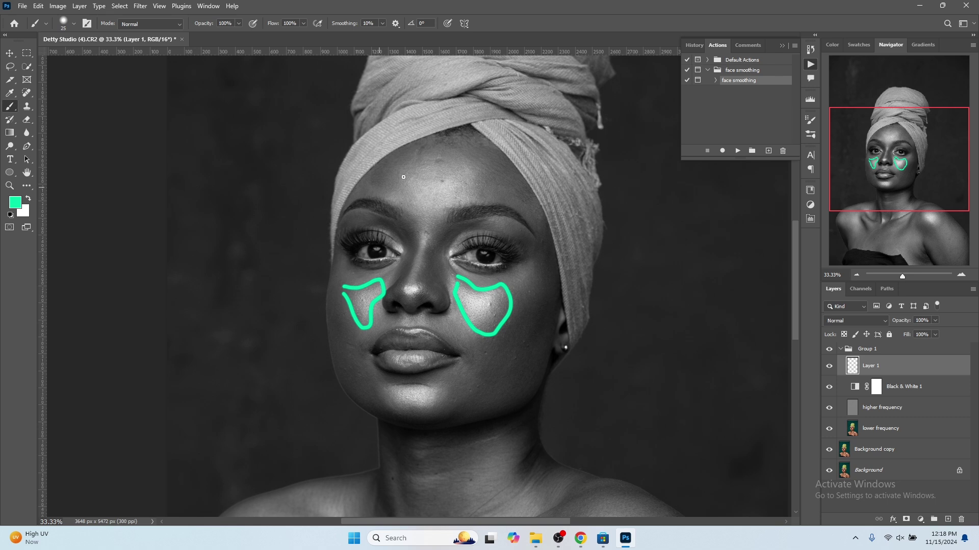
# - Outline forehead, nose bridge, jaw and yellow left-cheek zones, then hide Layer 1 and select lower frequency
pyautogui.moveTo(382, 188); pyautogui.dragTo(394, 196)
pyautogui.moveTo(422, 233); pyautogui.dragTo(421, 245)
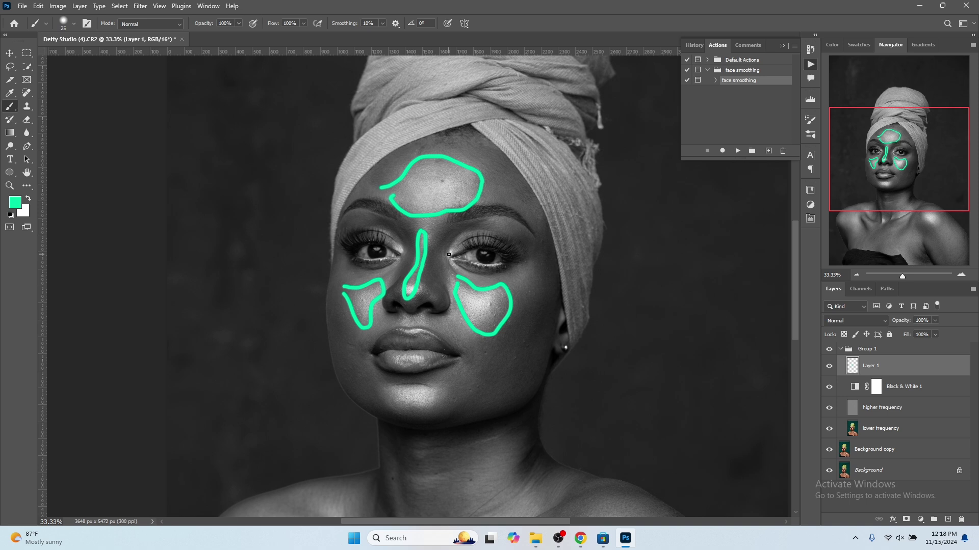
pyautogui.moveTo(481, 358); pyautogui.dragTo(484, 366)
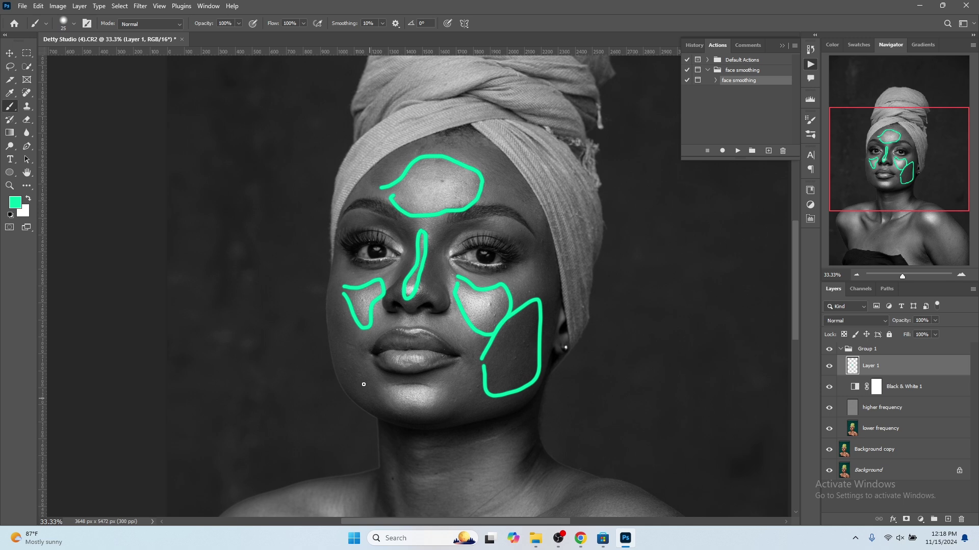
pyautogui.moveTo(330, 304)
pyautogui.mouseDown()
pyautogui.moveTo(384, 387)
pyautogui.moveTo(329, 317)
pyautogui.mouseUp()
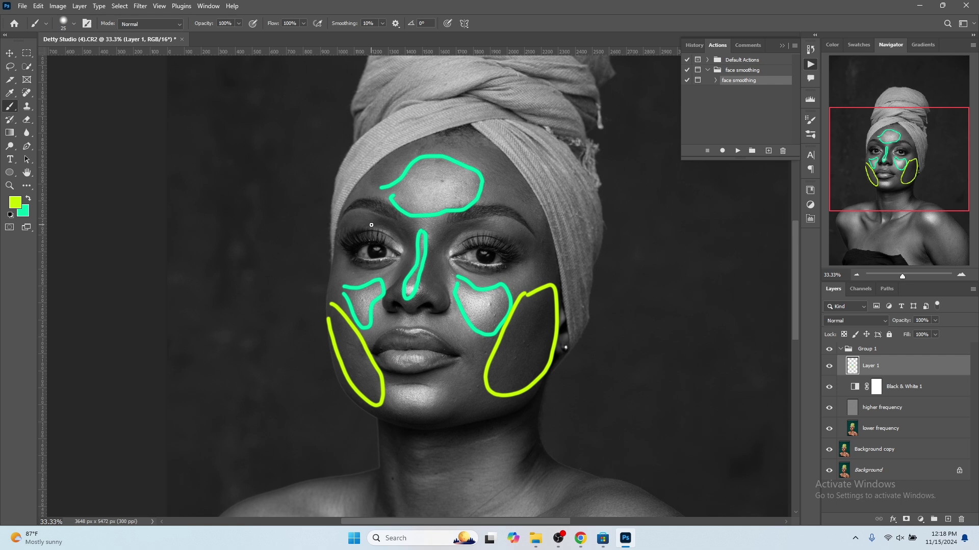
pyautogui.click(829, 366)
pyautogui.click(897, 428)
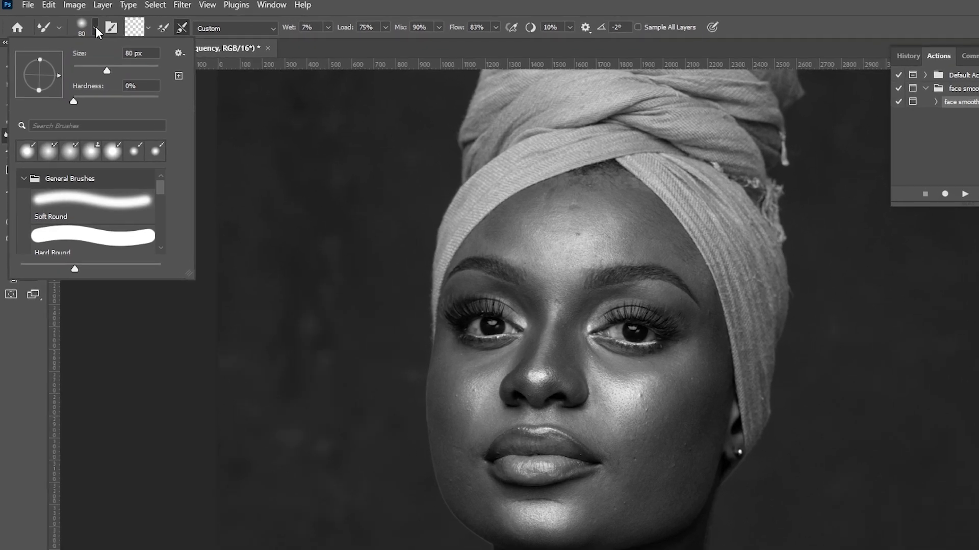
# - Give the Mixer Brush a Soft Round 0% hardness tip, cleaned, with reload after each stroke off
pyautogui.moveTo(57, 96); pyautogui.dragTo(44, 93)
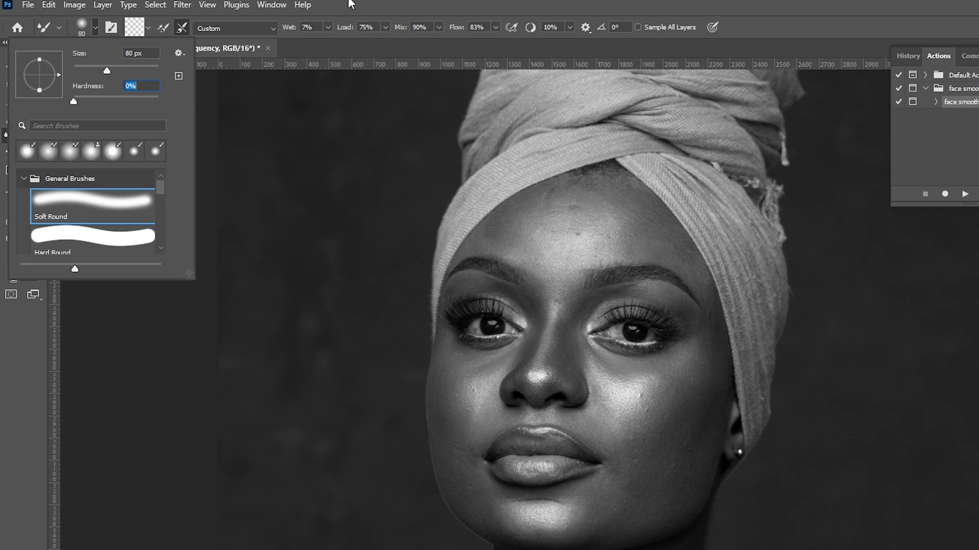
pyautogui.click(379, 6)
pyautogui.click(147, 29)
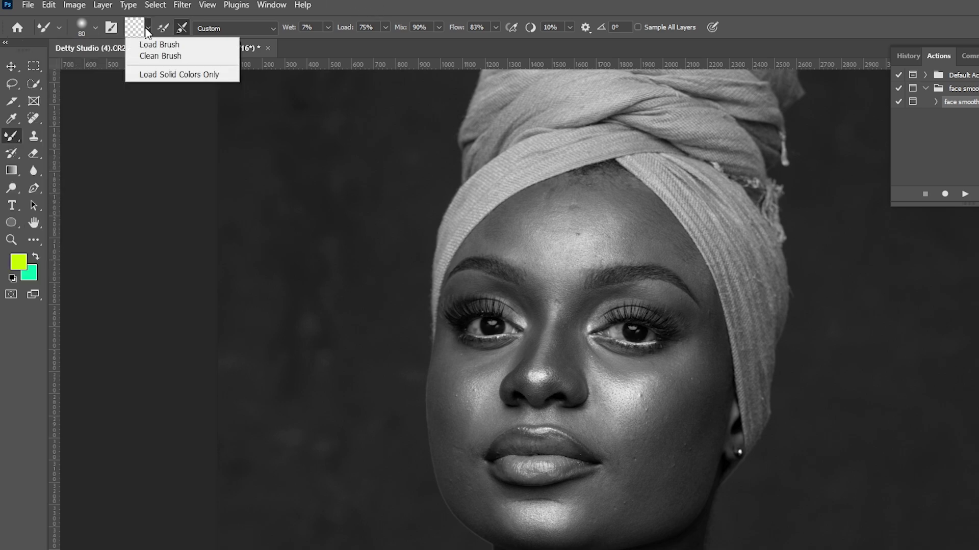
pyautogui.click(156, 59)
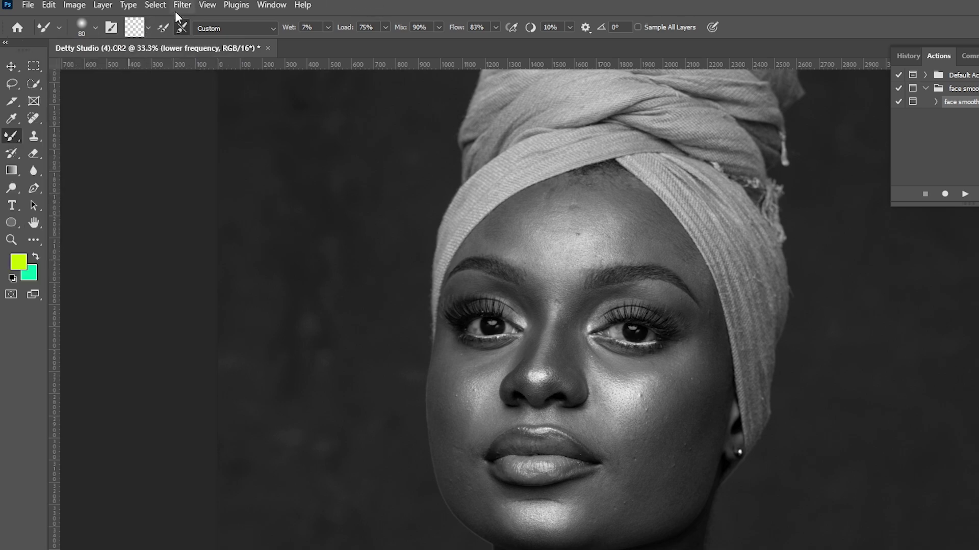
pyautogui.click(167, 28)
# - Set Wet 7%, Load 75%, Mix 90%, Flow 83%, sampling only the current layer
pyautogui.click(317, 28)
pyautogui.click(367, 28)
pyautogui.click(419, 27)
pyautogui.click(475, 27)
pyautogui.click(639, 28)
pyautogui.click(638, 28)
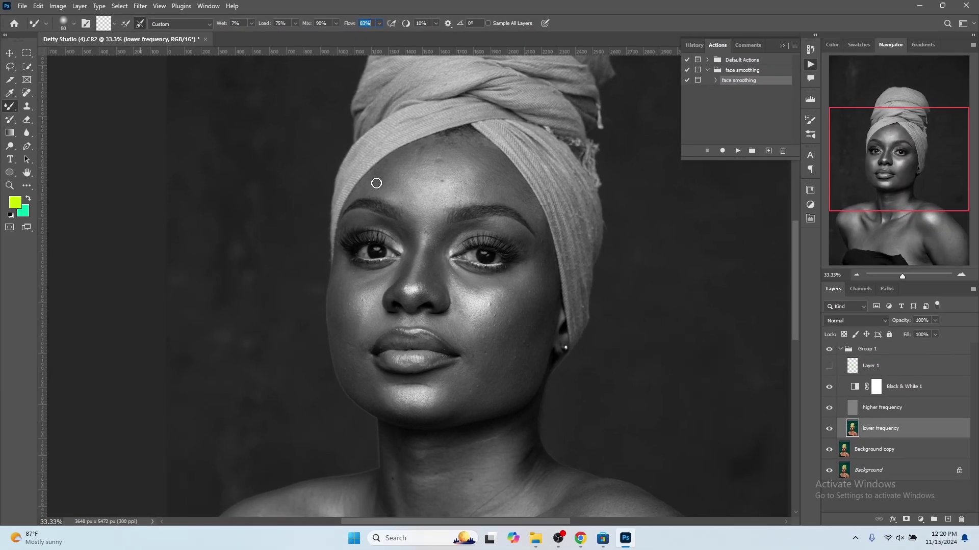
# - Hide Layer 1 and add a new drawing layer with the Brush Tool selected
pyautogui.click(829, 366)
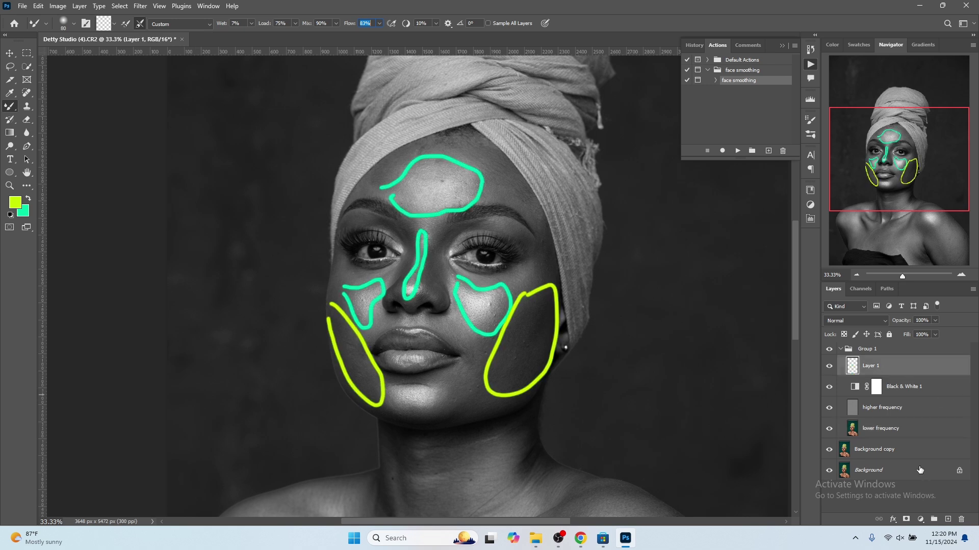
pyautogui.click(829, 365)
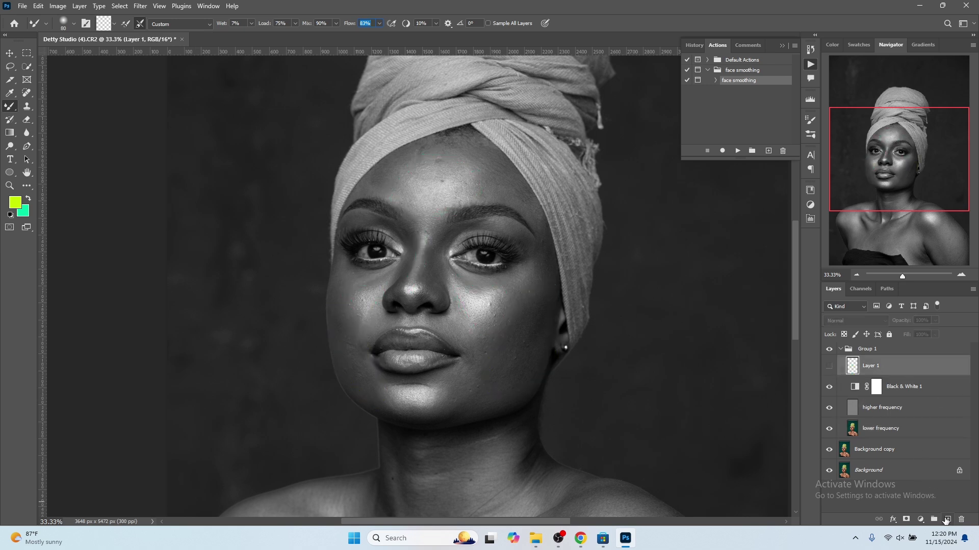
pyautogui.click(947, 519)
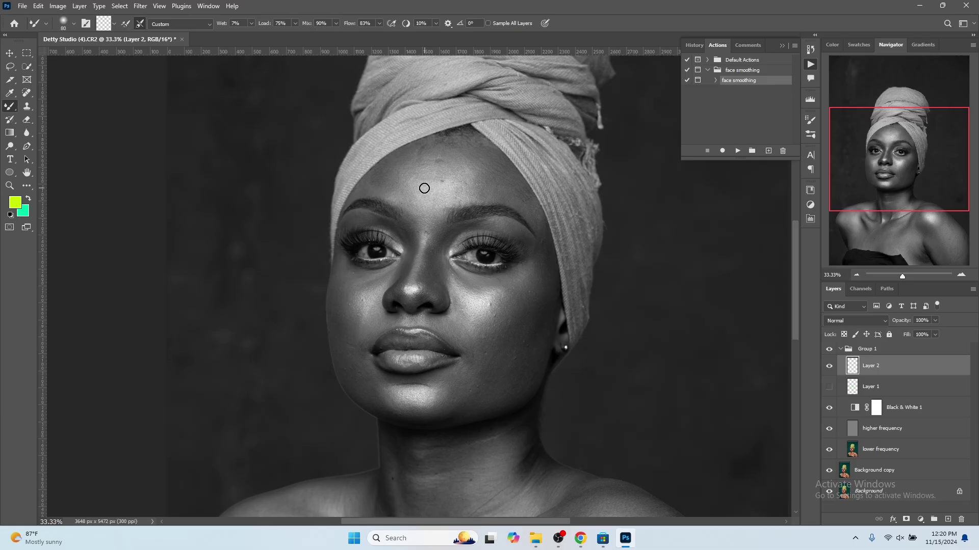
pyautogui.rightClick(9, 108)
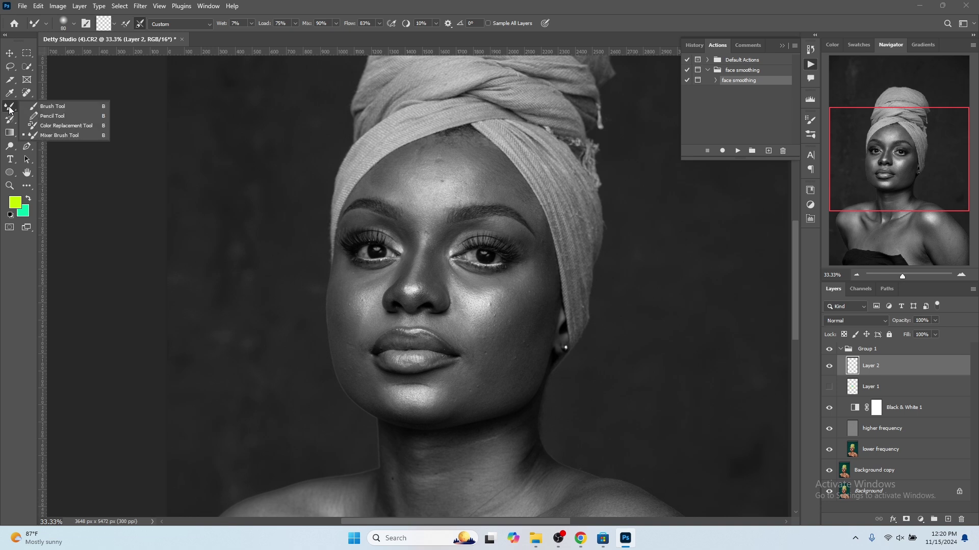
pyautogui.click(53, 106)
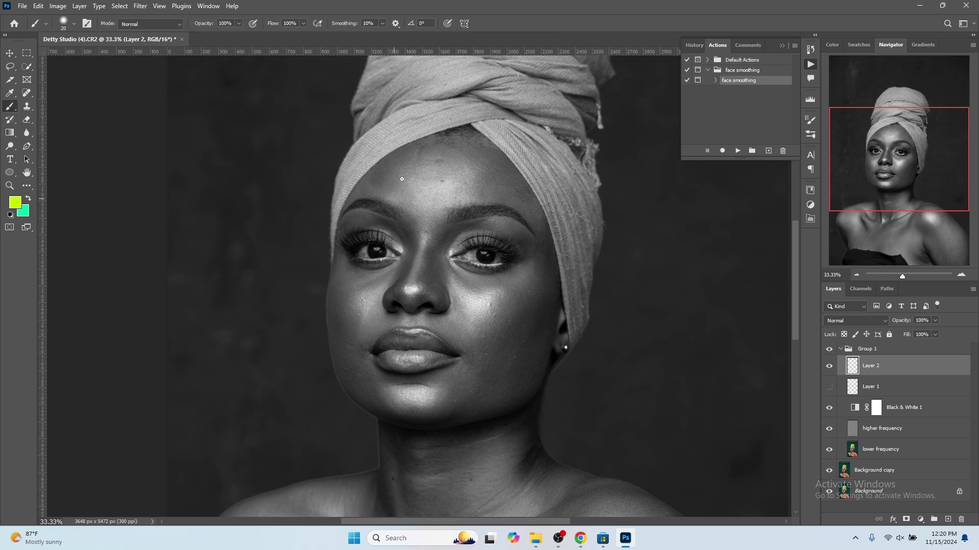
# - Paint yellow and cyan direction arrows across the forehead and down the right cheek
pyautogui.moveTo(394, 199)
pyautogui.mouseDown()
pyautogui.moveTo(447, 206)
pyautogui.moveTo(399, 202)
pyautogui.mouseUp()
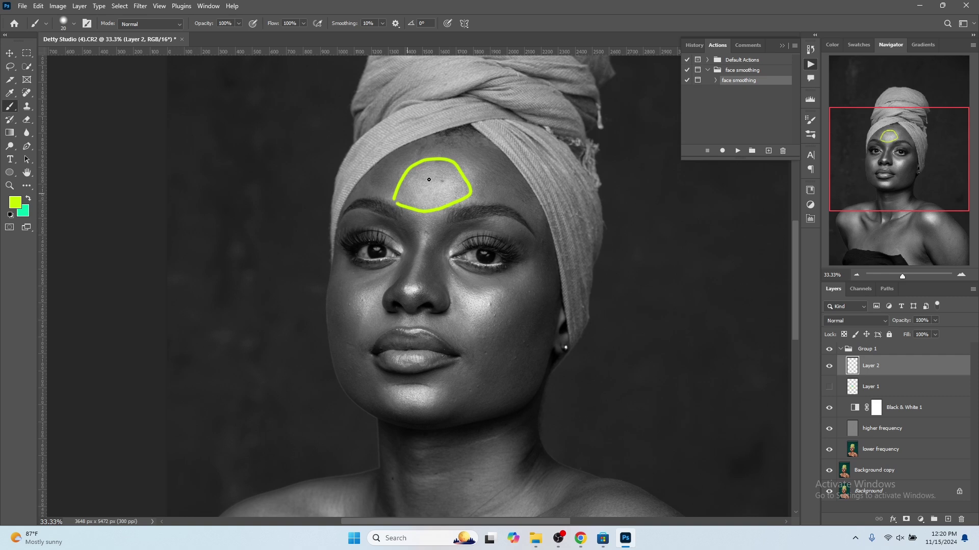
pyautogui.moveTo(407, 194)
pyautogui.mouseDown()
pyautogui.moveTo(454, 184)
pyautogui.moveTo(419, 201)
pyautogui.mouseUp()
pyautogui.press('x')
pyautogui.moveTo(374, 190); pyautogui.dragTo(400, 160)
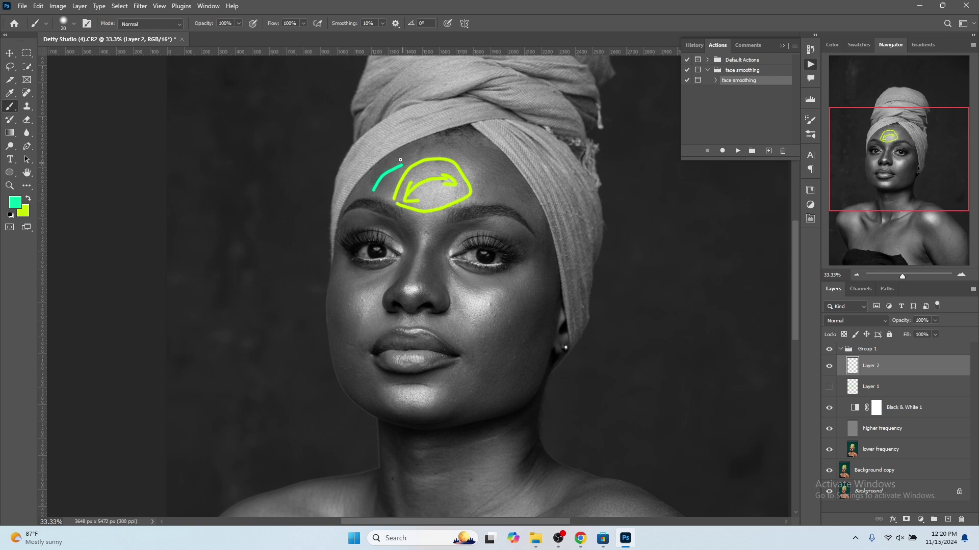
pyautogui.moveTo(400, 160); pyautogui.dragTo(405, 171)
pyautogui.moveTo(372, 183); pyautogui.dragTo(377, 192)
pyautogui.moveTo(474, 155); pyautogui.dragTo(527, 204)
pyautogui.moveTo(545, 260); pyautogui.dragTo(477, 397)
pyautogui.moveTo(479, 375); pyautogui.dragTo(492, 393)
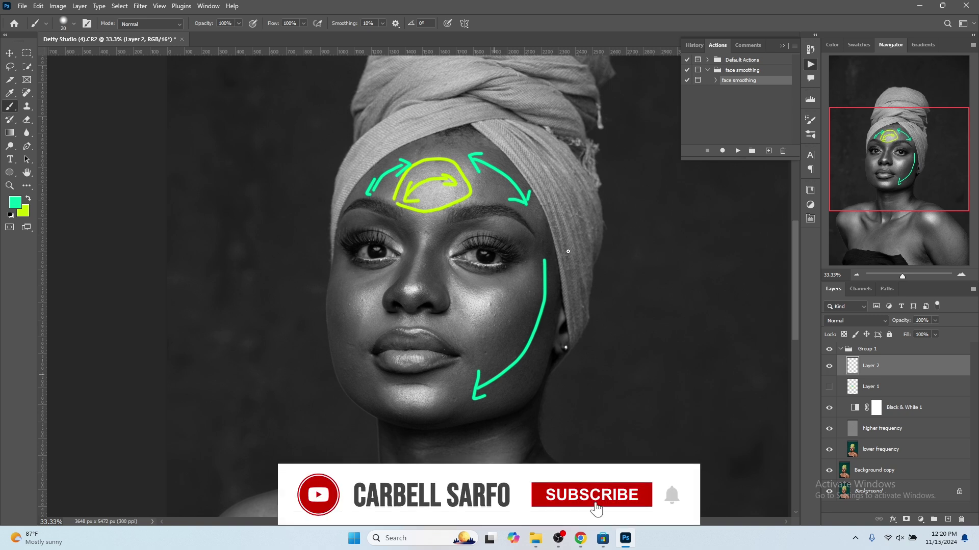
# - Add an arrowhead atop the right-cheek arrow and a double arrow on the left cheek, then hide Layer 2
pyautogui.moveTo(539, 266); pyautogui.dragTo(546, 254)
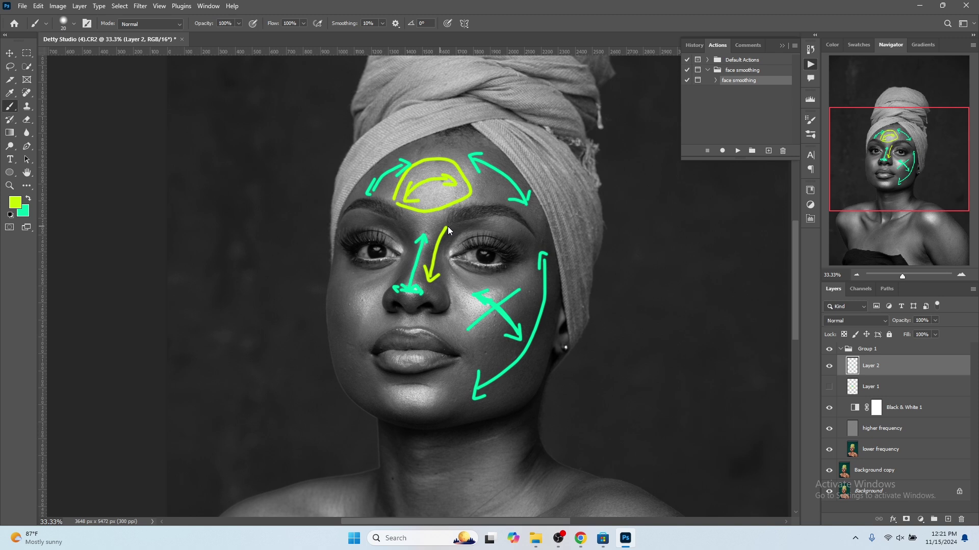
pyautogui.moveTo(334, 287); pyautogui.dragTo(352, 363)
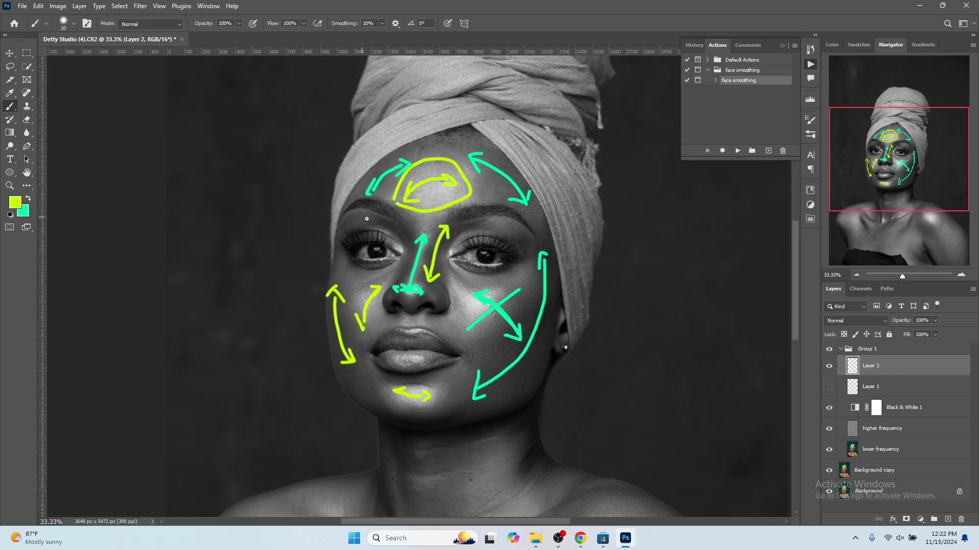
pyautogui.click(829, 366)
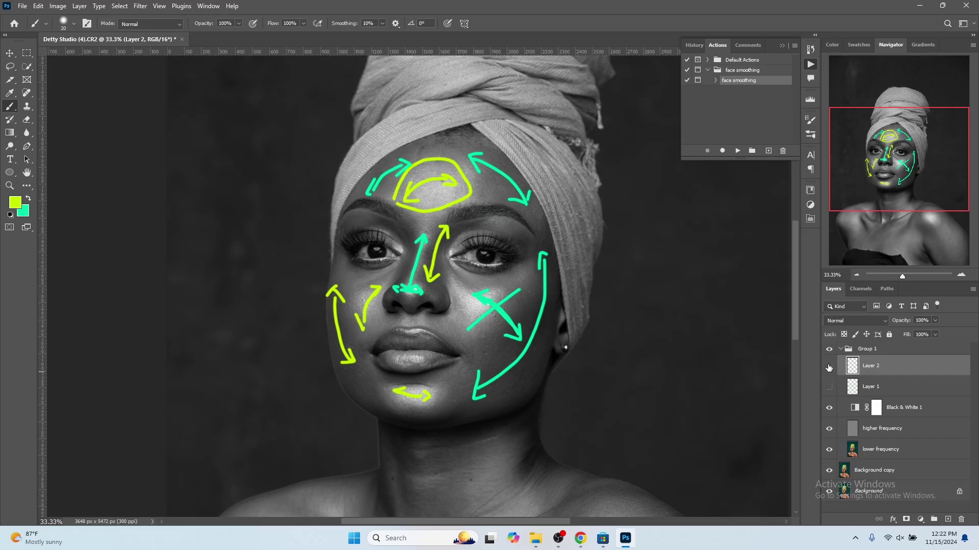
# - Turn off Black & White 1 and the higher frequency layer, and enlarge the brush to 35
pyautogui.click(829, 408)
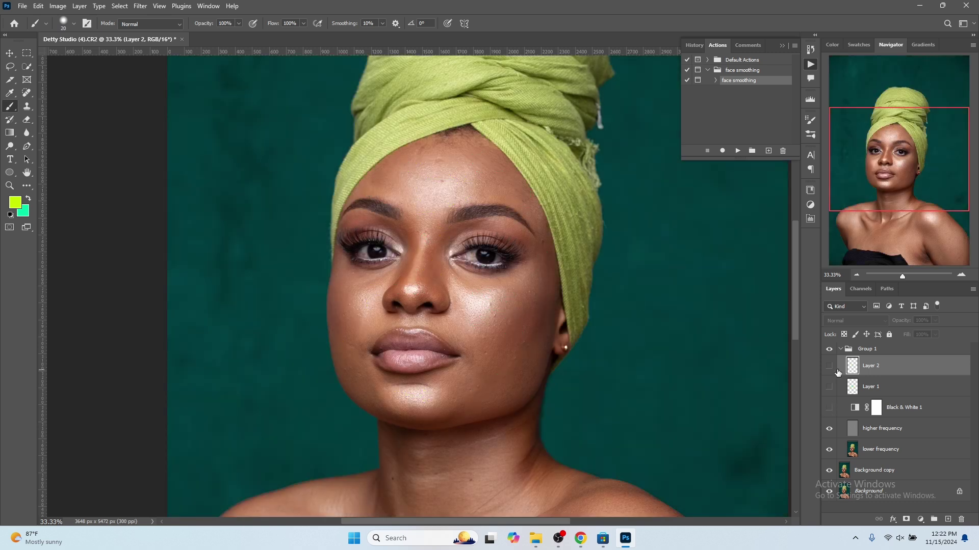
pyautogui.scroll(-1, 571, 365)
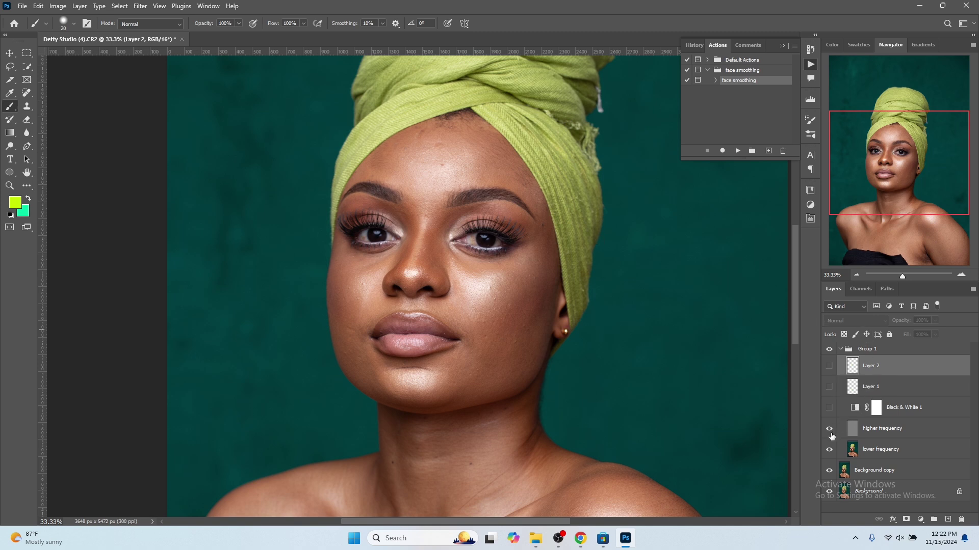
pyautogui.click(829, 430)
pyautogui.press(']')
pyautogui.press(']')
pyautogui.press(']')
pyautogui.rightClick(10, 106)
# - Blend the forehead with a 175 px Mixer Brush on lower frequency, clean it, and enlarge to 200
pyautogui.click(40, 135)
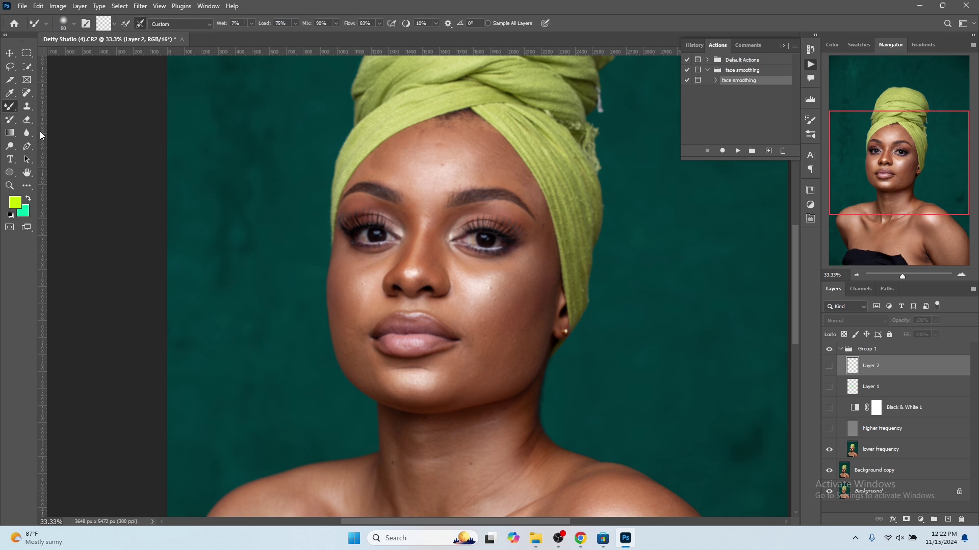
pyautogui.click(877, 448)
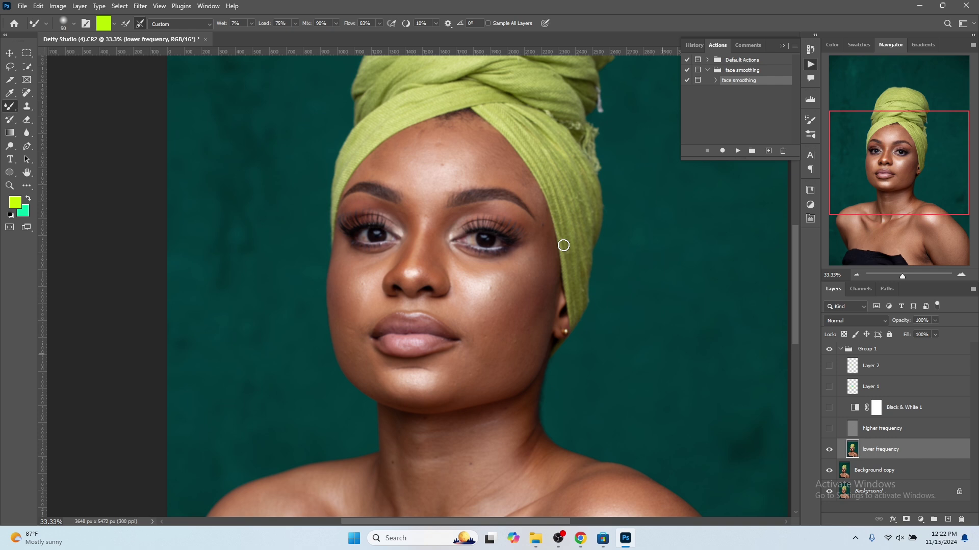
pyautogui.press(']')
pyautogui.press(']')
pyautogui.press(']')
pyautogui.moveTo(422, 139)
pyautogui.mouseDown()
pyautogui.moveTo(452, 142)
pyautogui.moveTo(452, 159)
pyautogui.mouseUp()
pyautogui.click(114, 24)
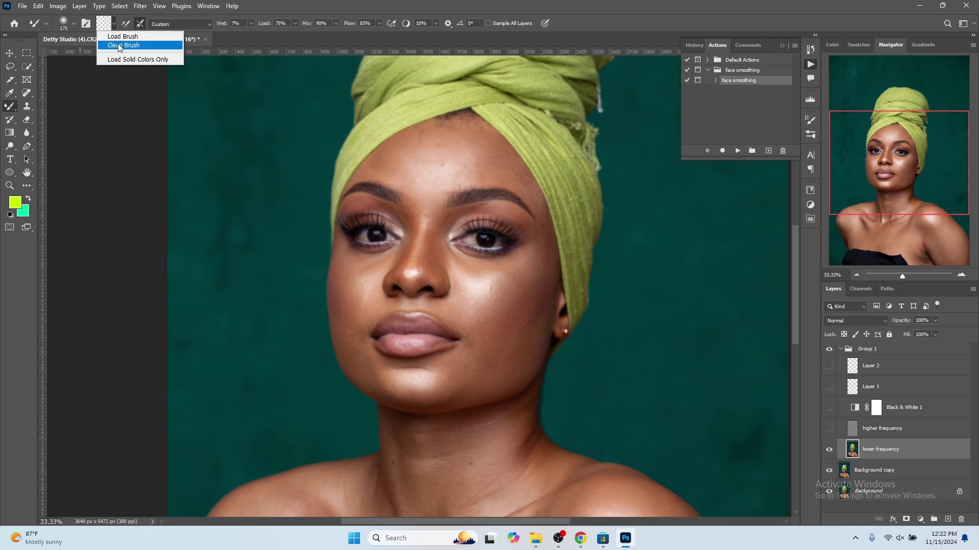
pyautogui.click(124, 45)
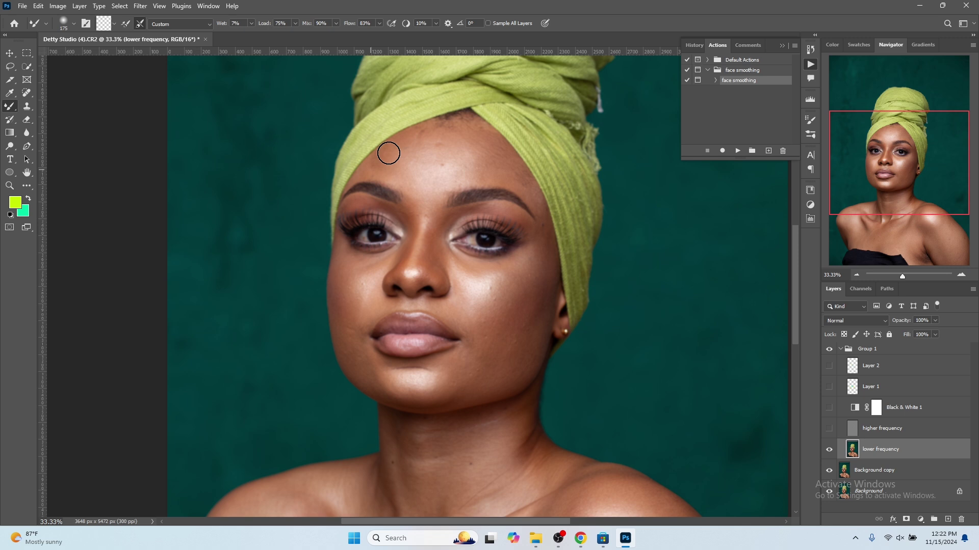
pyautogui.press(']')
# - Toggle the higher frequency layer to compare, resize the brush to 150, and blend from nose to forehead
pyautogui.press('[')
pyautogui.press('[')
pyautogui.press('[')
pyautogui.press(']')
pyautogui.press(']')
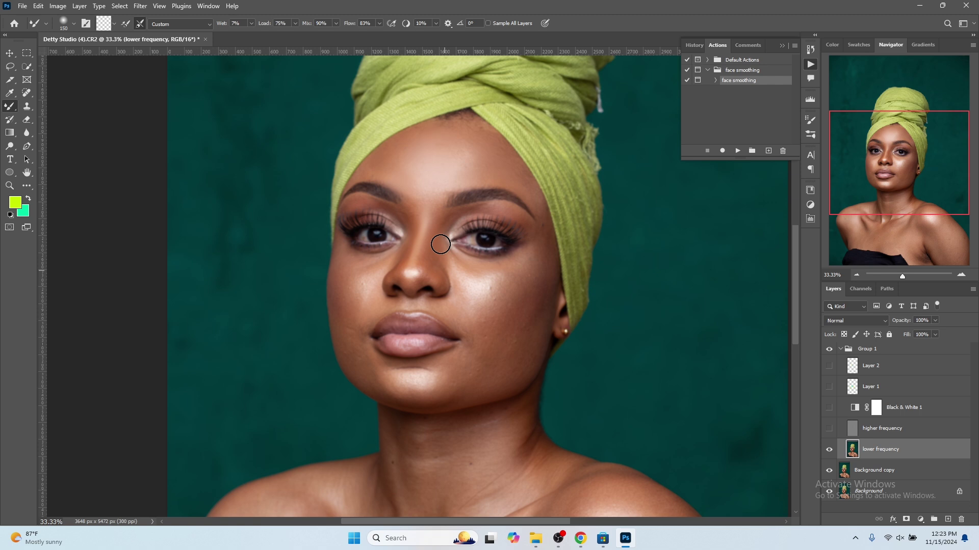
pyautogui.click(829, 428)
pyautogui.click(829, 428)
pyautogui.press(']')
pyautogui.press(']')
pyautogui.press(']')
pyautogui.click(828, 430)
pyautogui.press('[')
pyautogui.press('[')
pyautogui.press('[')
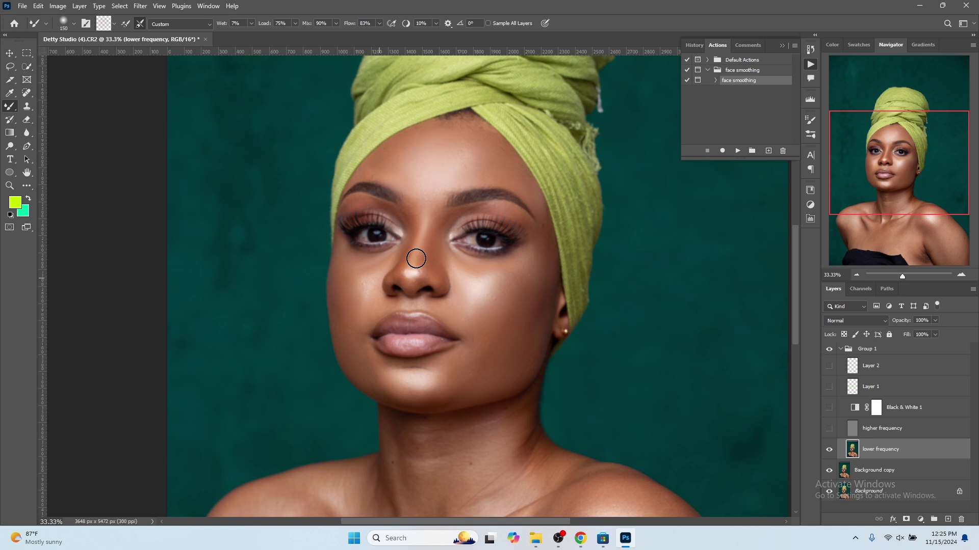
pyautogui.moveTo(415, 258); pyautogui.dragTo(426, 202)
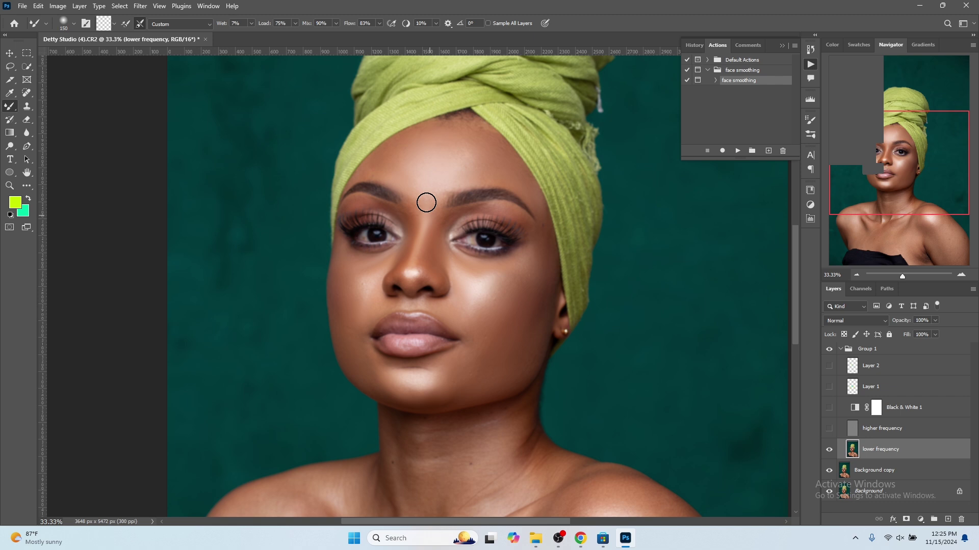
# - Scroll down to the neck and enlarge the Mixer Brush to 400 for the shoulders
pyautogui.scroll(-5, 560, 331)
pyautogui.press(']')
pyautogui.press(']')
pyautogui.press(']')
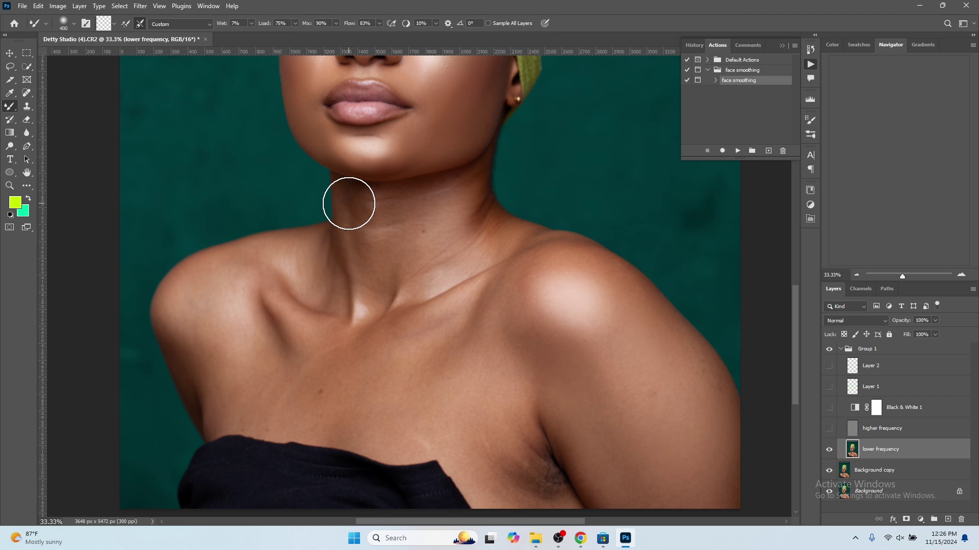
# - Drop the Mixer Brush from 400 to 300 px with the [ key
pyautogui.press('[')
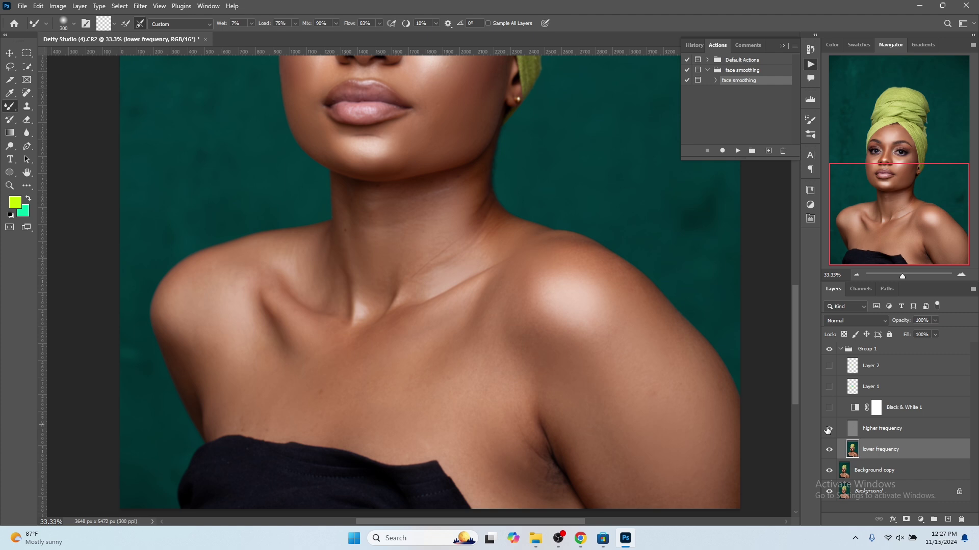